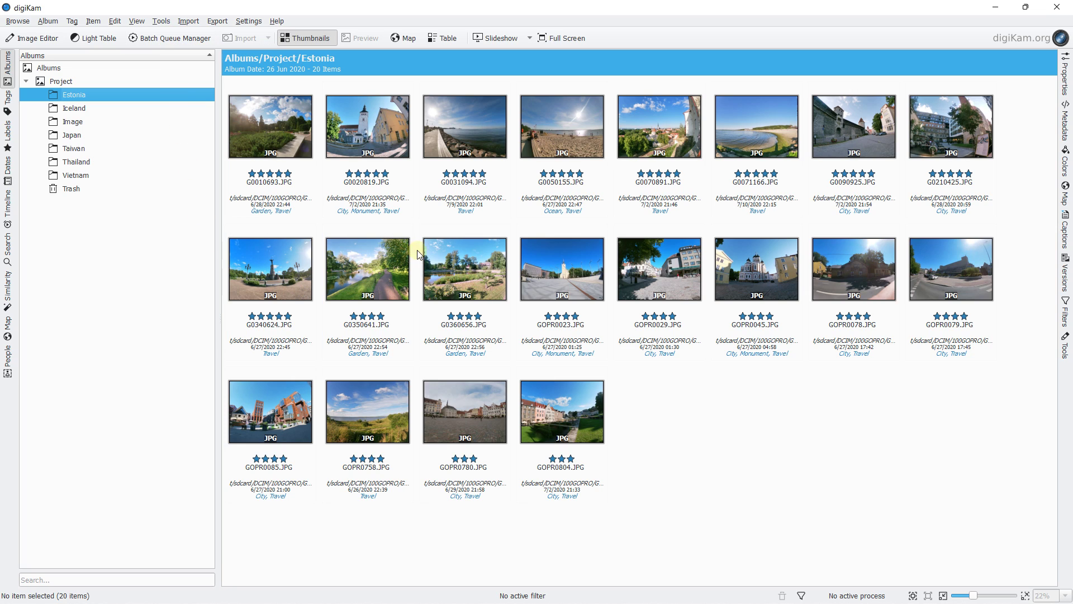
Add 100_3744.JPG, 100_5963.JPG, 100_6754.JPG and IMG_2499.JPG from the Image album to the batch queue and open the Batch Queue Manager
left_click(89, 123)
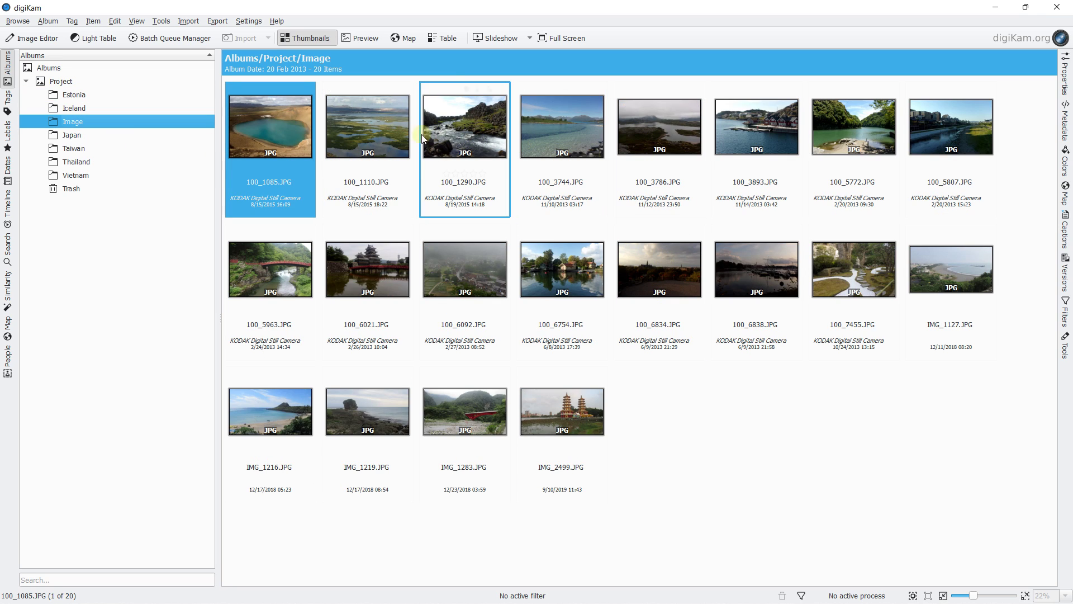
left_click(574, 141)
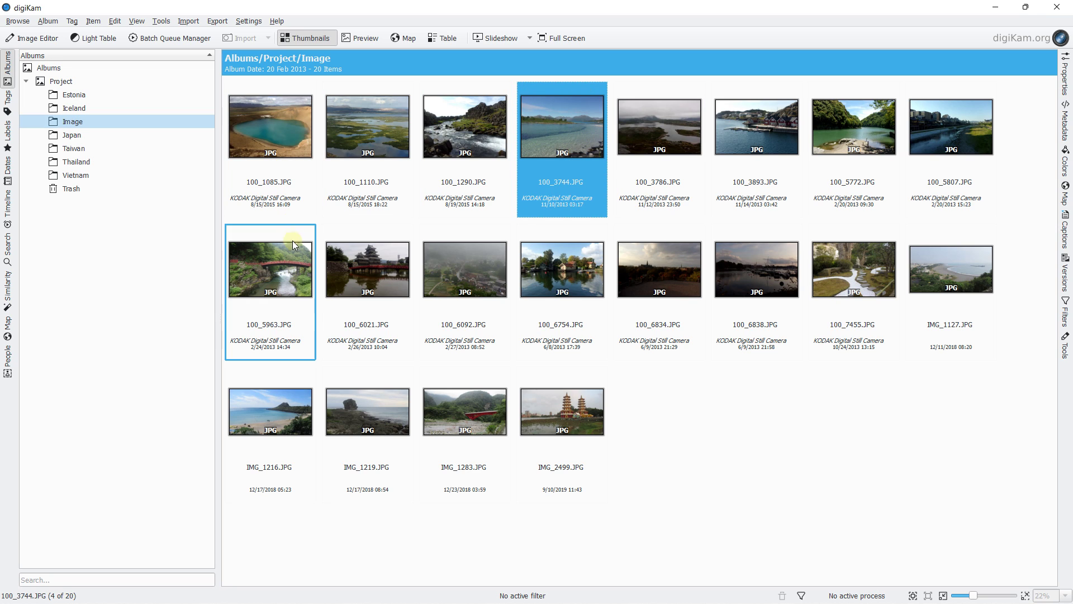
left_click(526, 256, "ctrl")
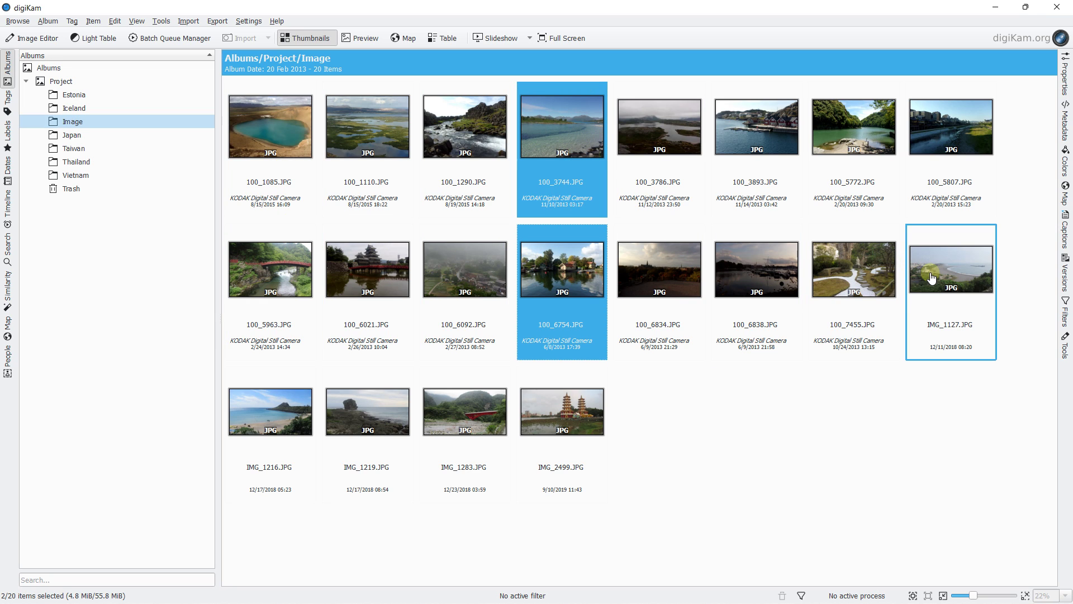
left_click(271, 268, "ctrl")
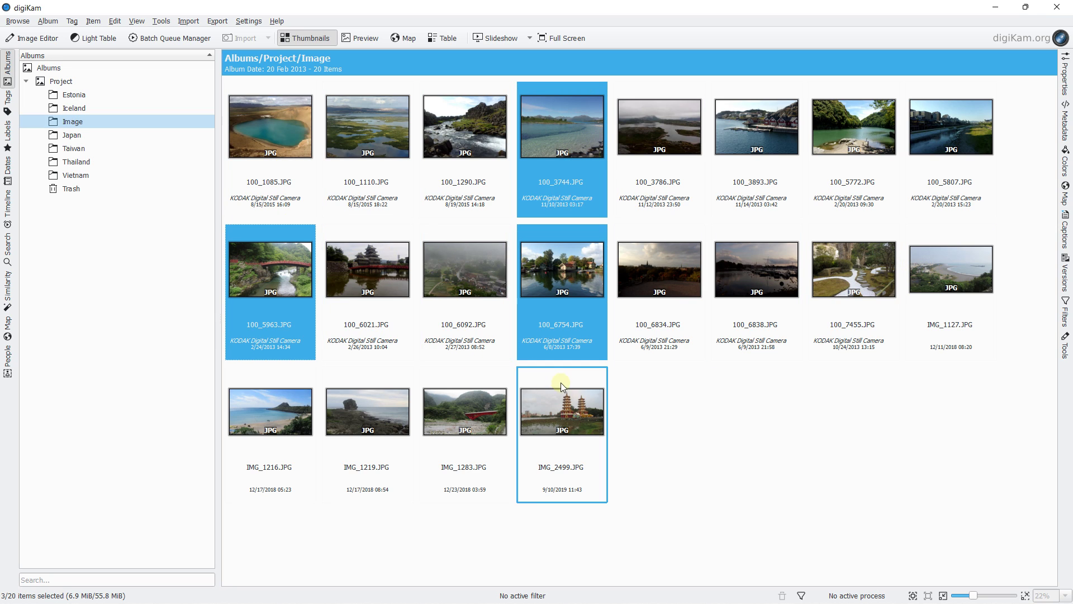
left_click(571, 415, "ctrl")
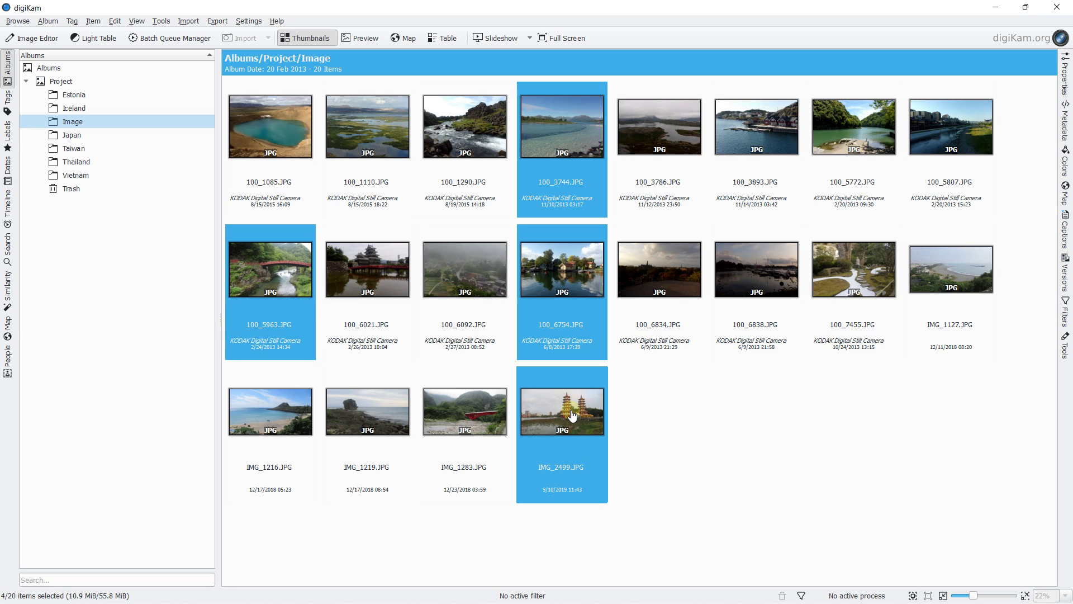
right_click(561, 406)
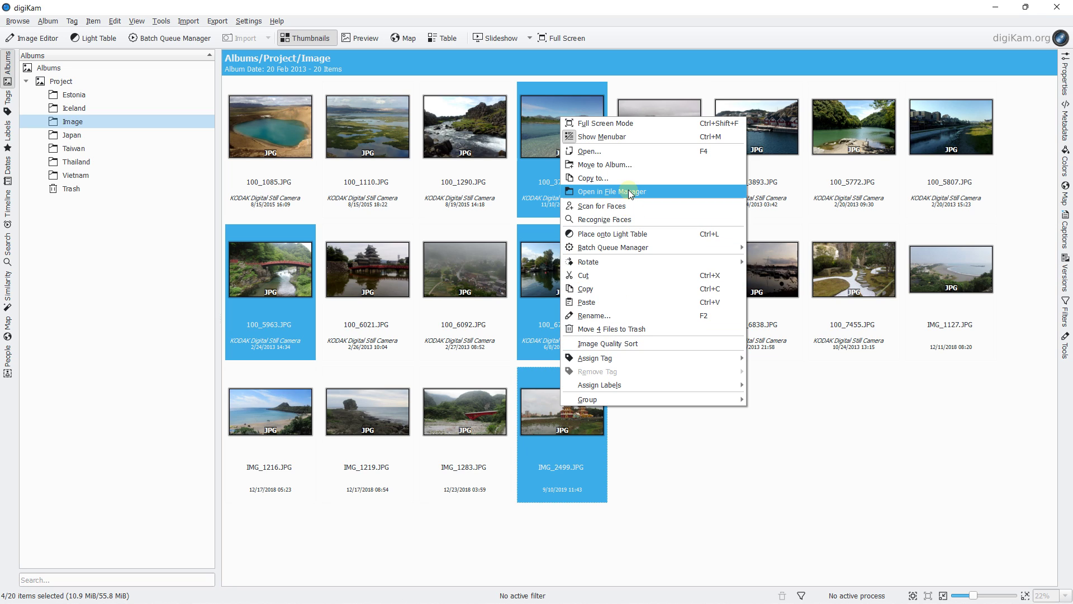
mouse_move(609, 249)
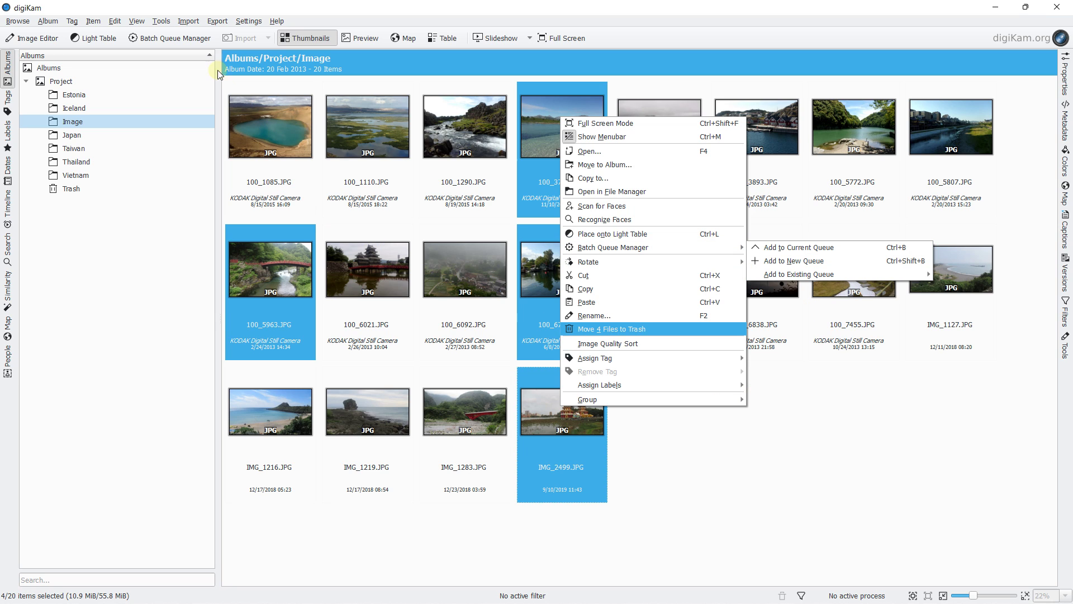
left_click(150, 39)
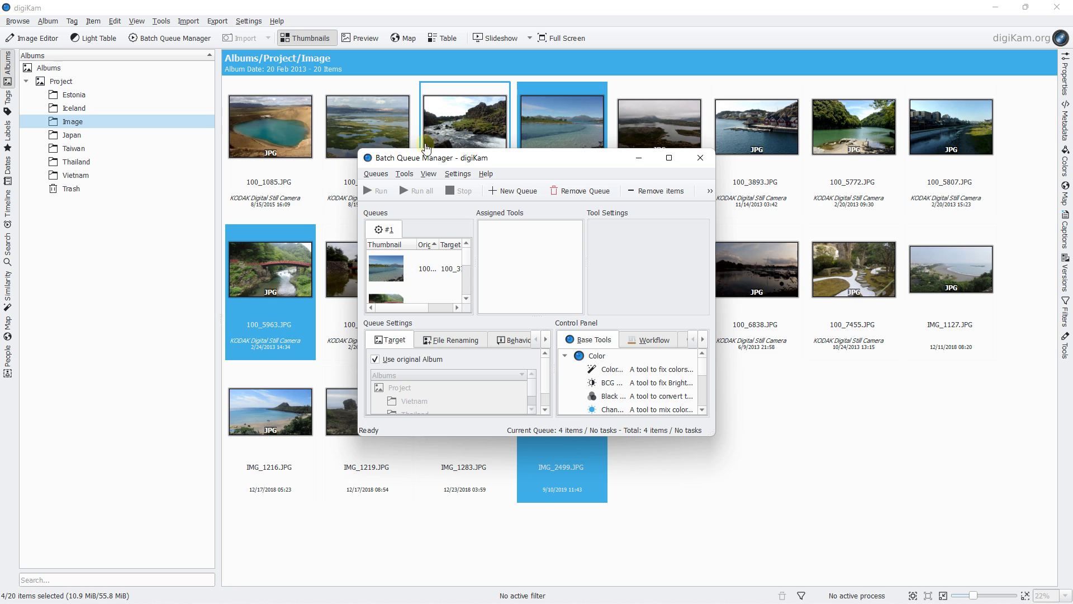
Enlarge the Batch Queue Manager window so its queue list, tool lists and settings have more room
left_click_drag(534, 151, 538, 49)
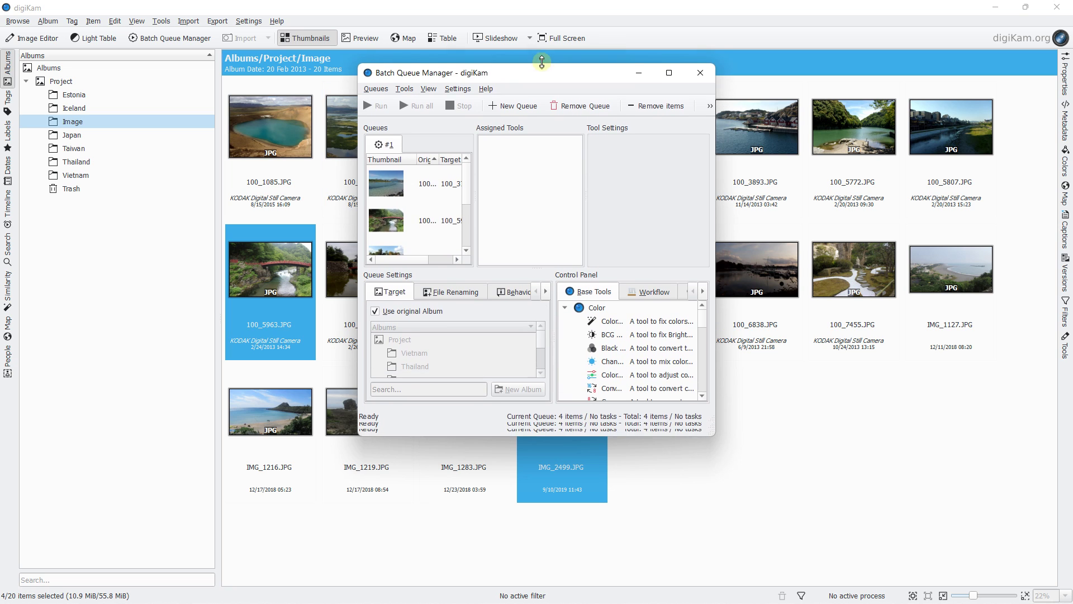
left_click_drag(354, 157, 128, 163)
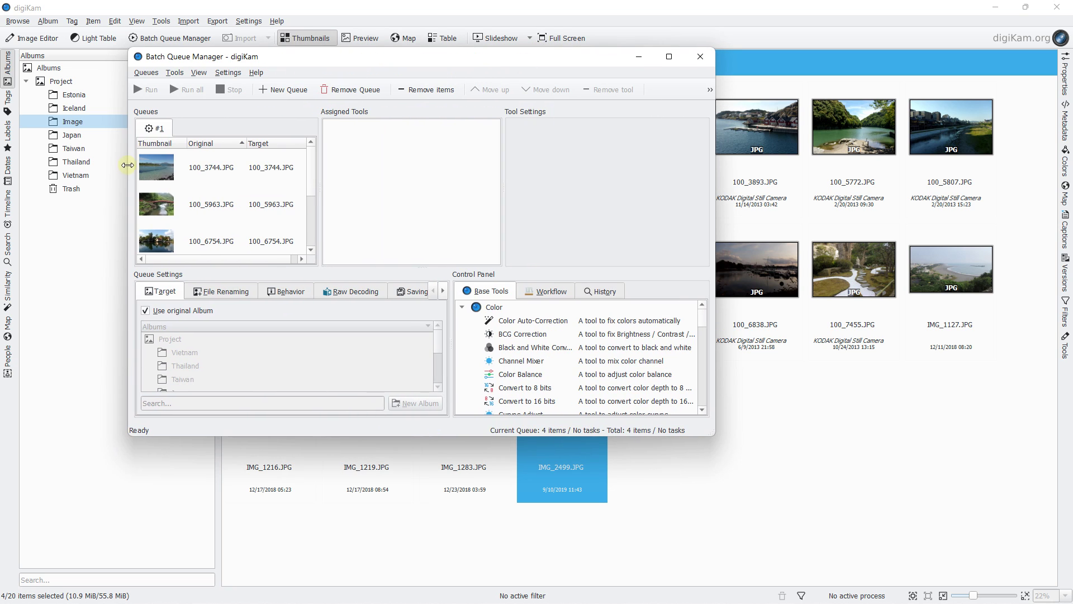
left_click_drag(435, 436, 435, 559)
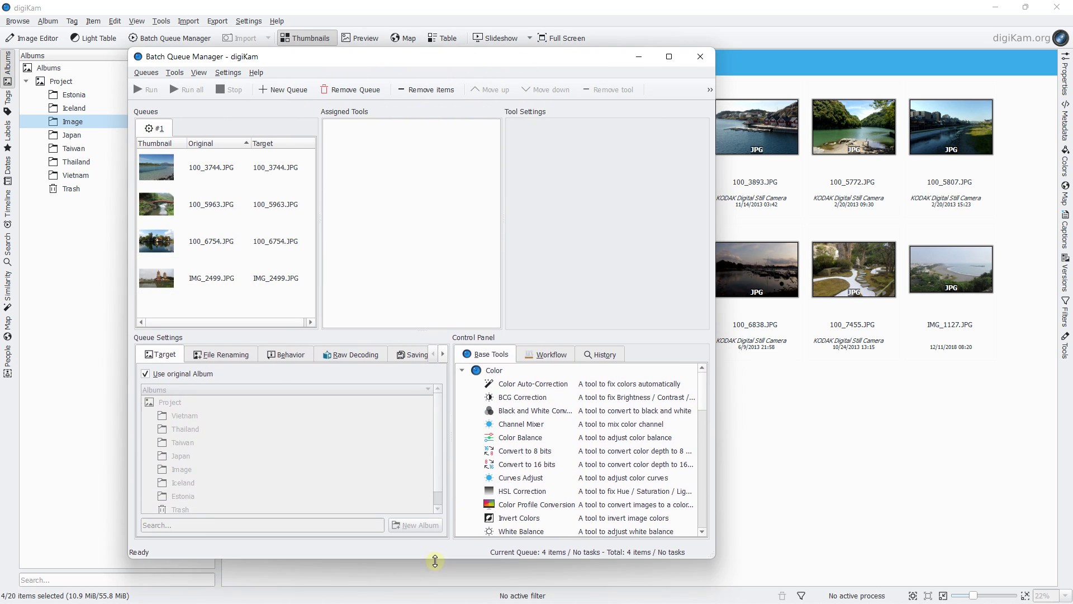
left_click_drag(716, 258, 890, 258)
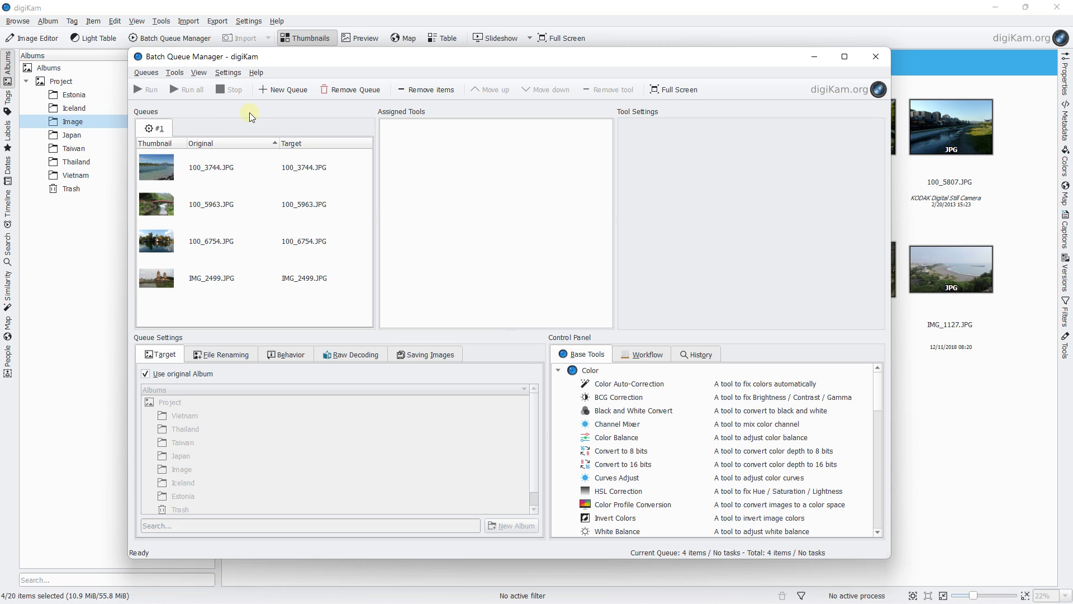
Create a second, empty queue and close the Batch Queue Manager to return to the Image album
left_click(290, 92)
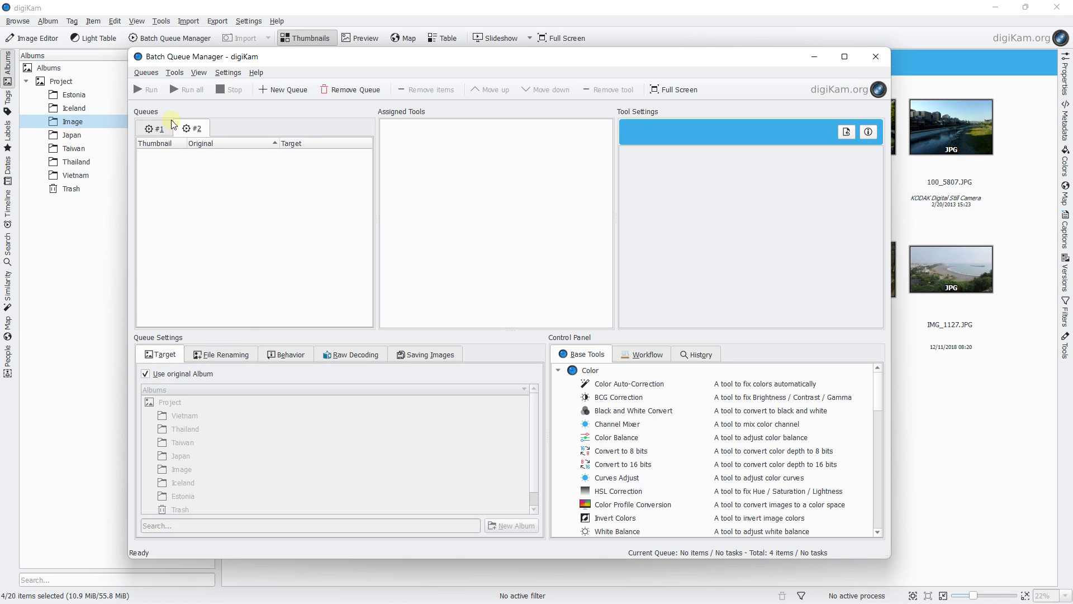
left_click(151, 73)
left_click(154, 72)
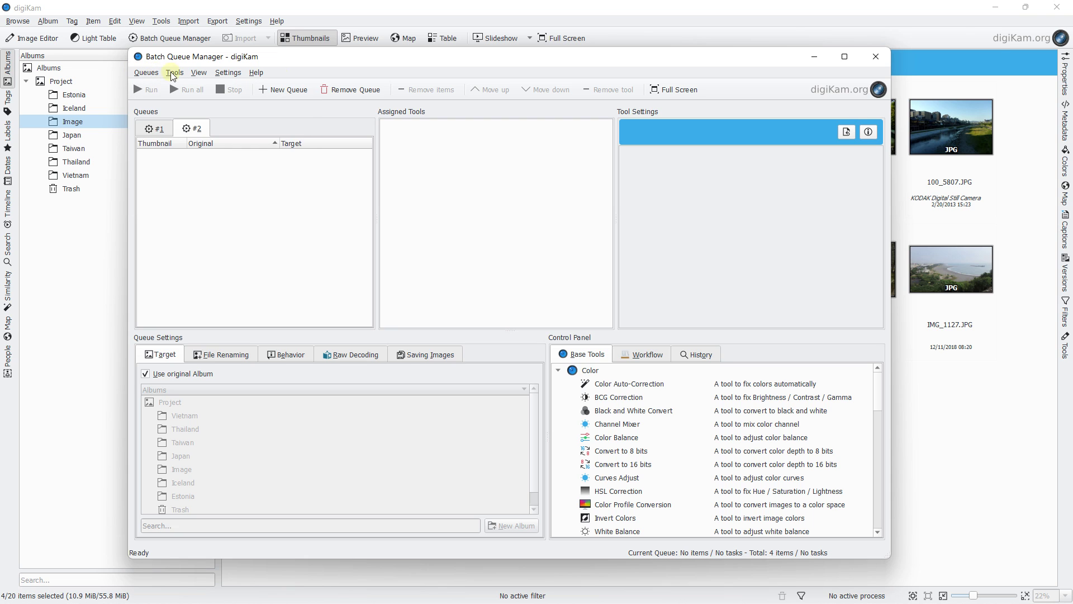
left_click(873, 58)
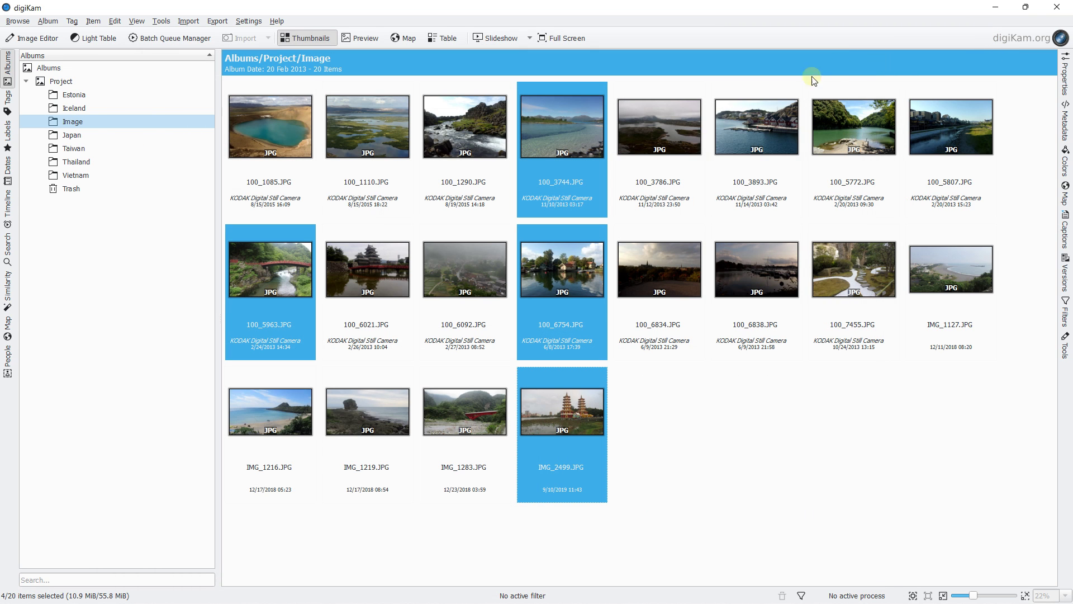
Add 100_1110.JPG, 100_1290.JPG, 100_3893.JPG and IMG_1219.JPG from the Image album to queue #2 and reopen the Batch Queue Manager
left_click(763, 149)
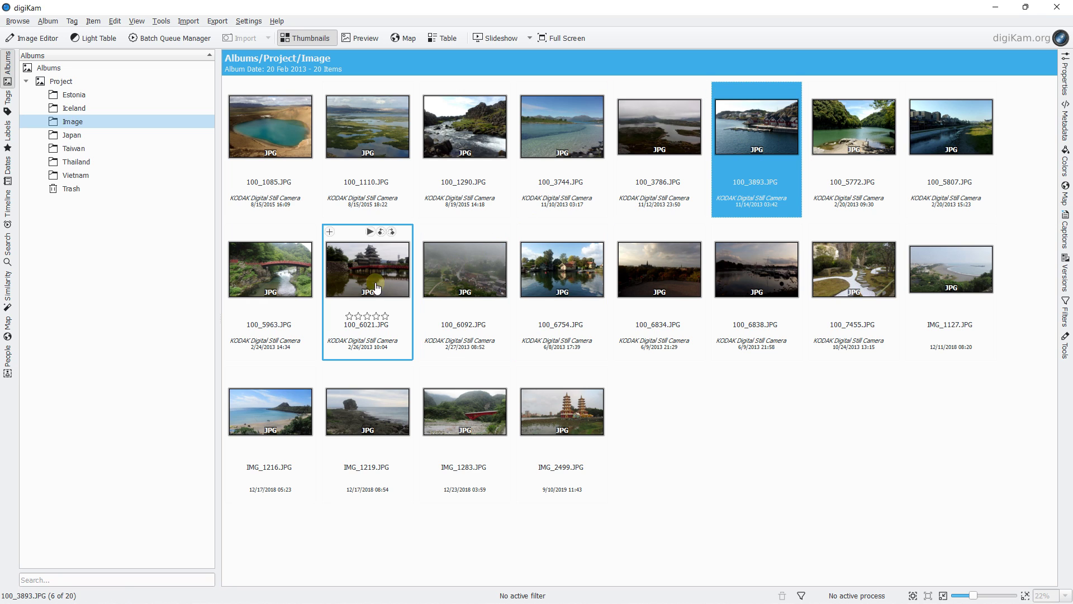
left_click(347, 409)
left_click(451, 414, "ctrl")
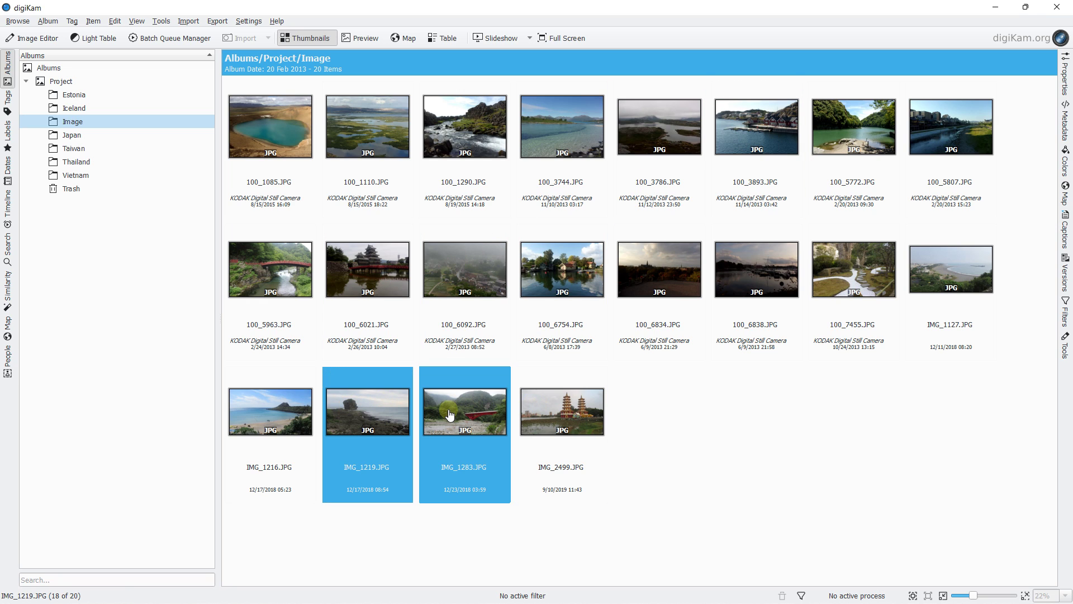
left_click(451, 414, "ctrl")
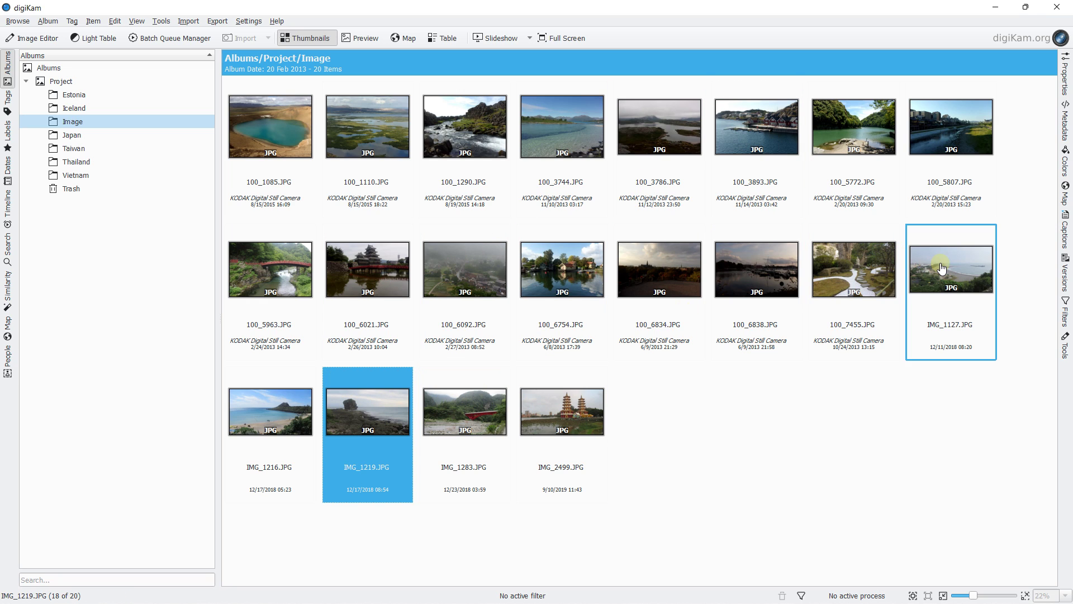
left_click(437, 141, "ctrl")
left_click(360, 137, "ctrl")
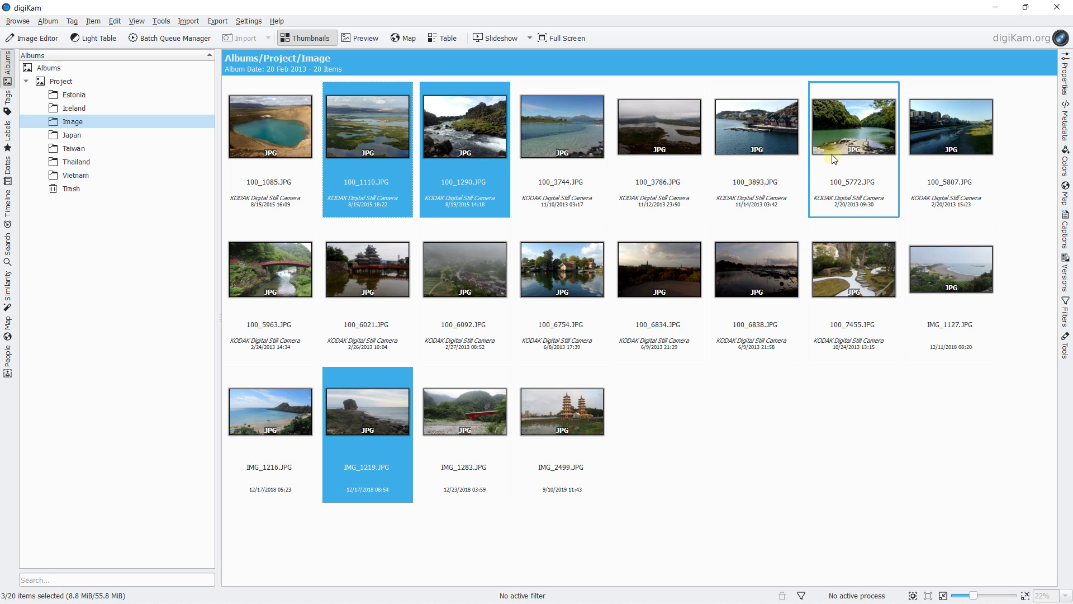
left_click(757, 140, "ctrl")
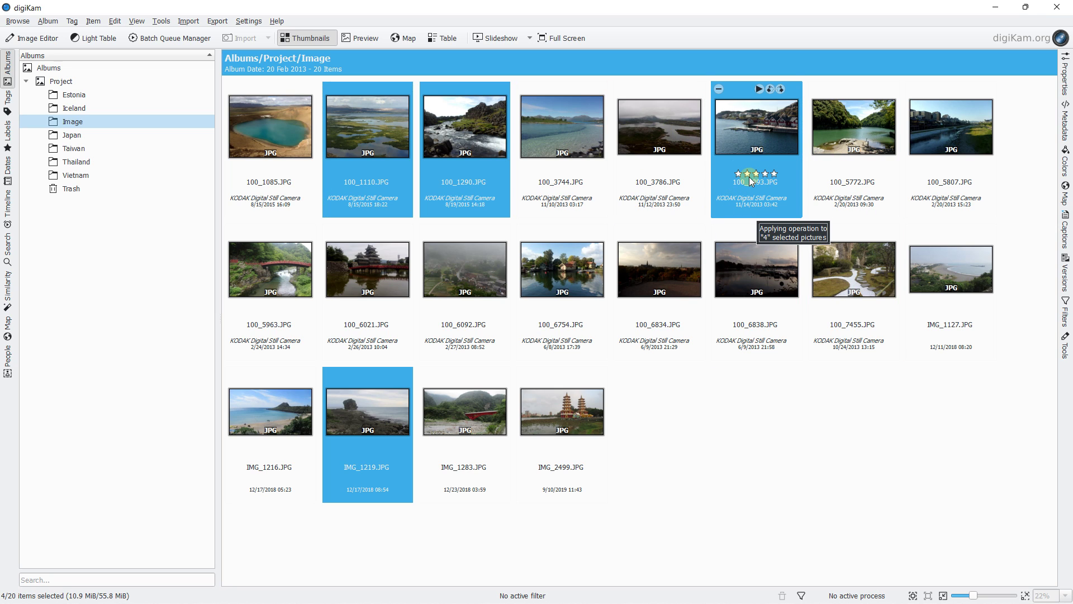
left_click(173, 38)
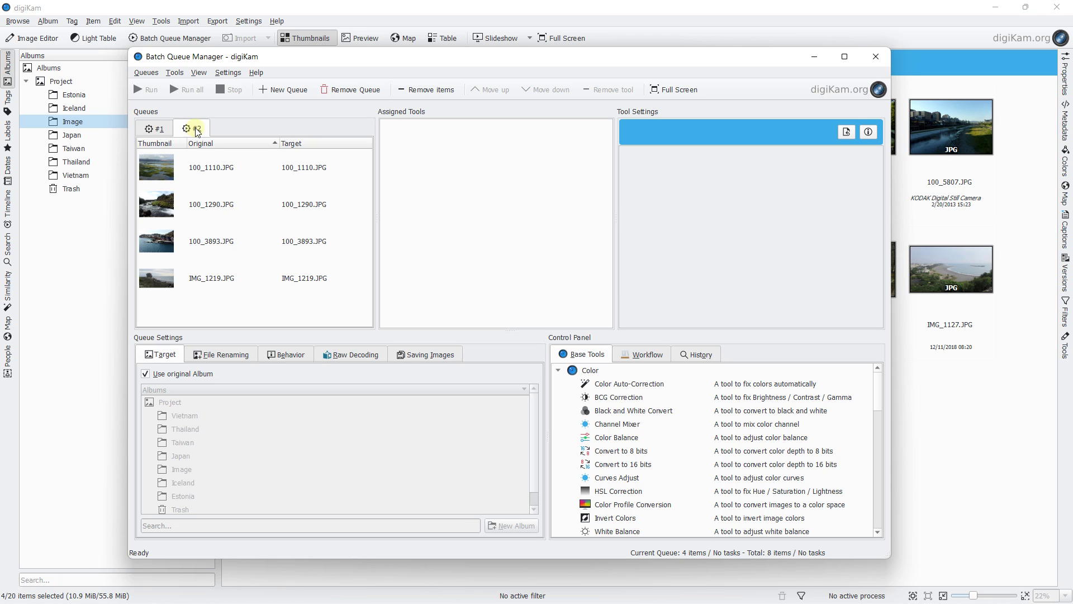
Compare the photos listed in queue #1 with those in queue #2
left_click(157, 136)
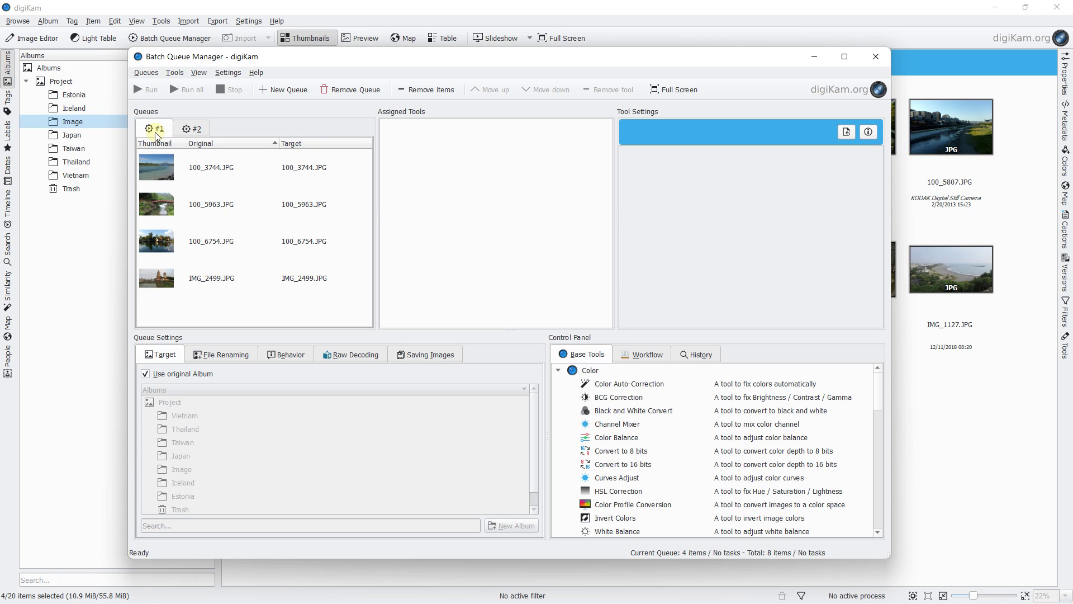
left_click(184, 136)
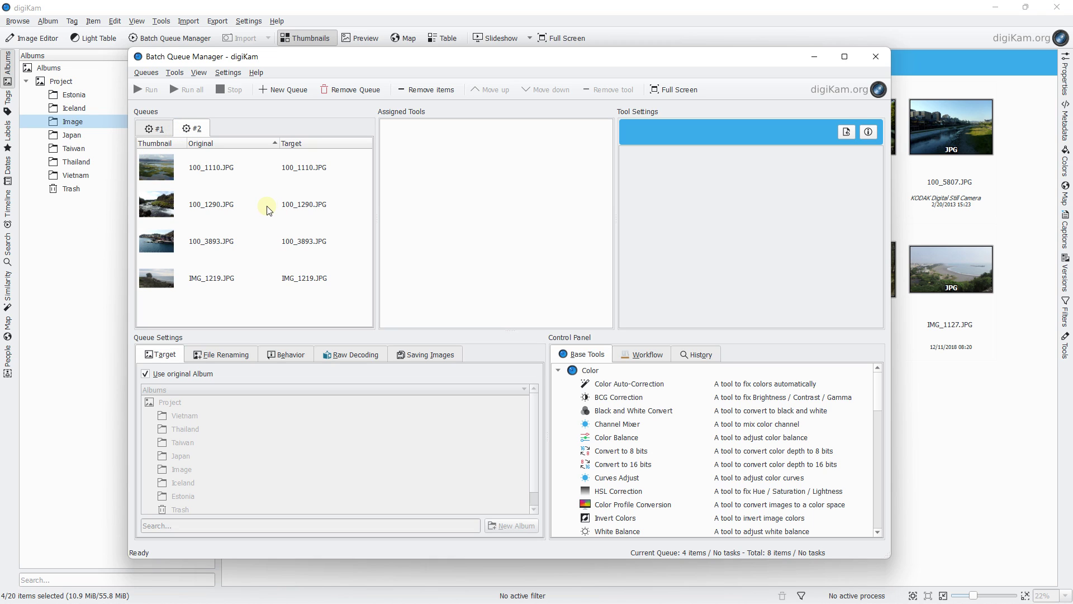
left_click(157, 130)
left_click(186, 133)
Switch to queue #1 and assign the Color Auto-Correction tool to it
left_click(161, 130)
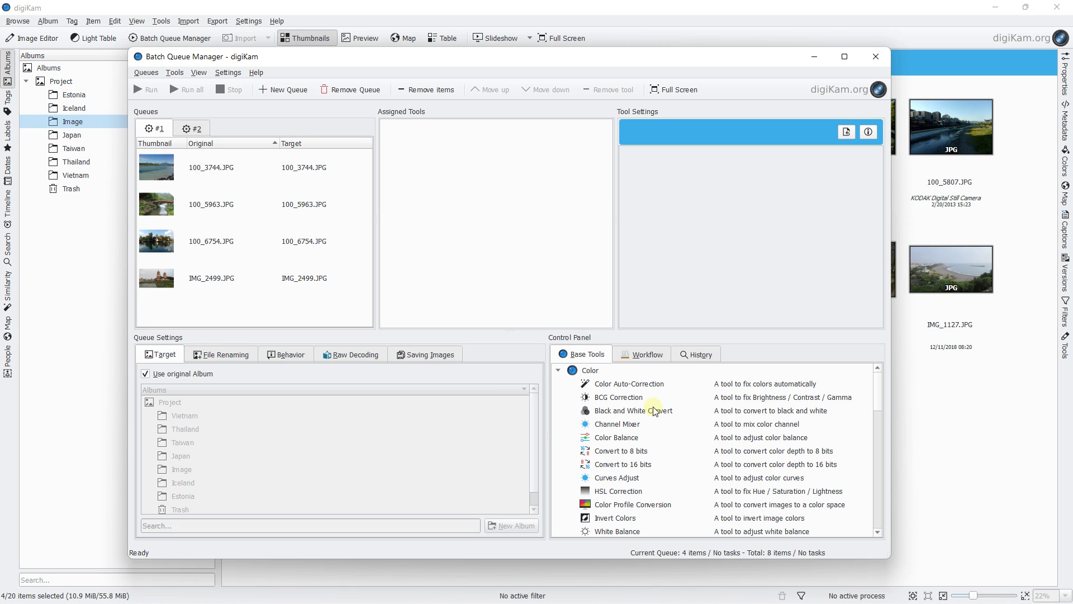
left_click(625, 385)
double_click(621, 386)
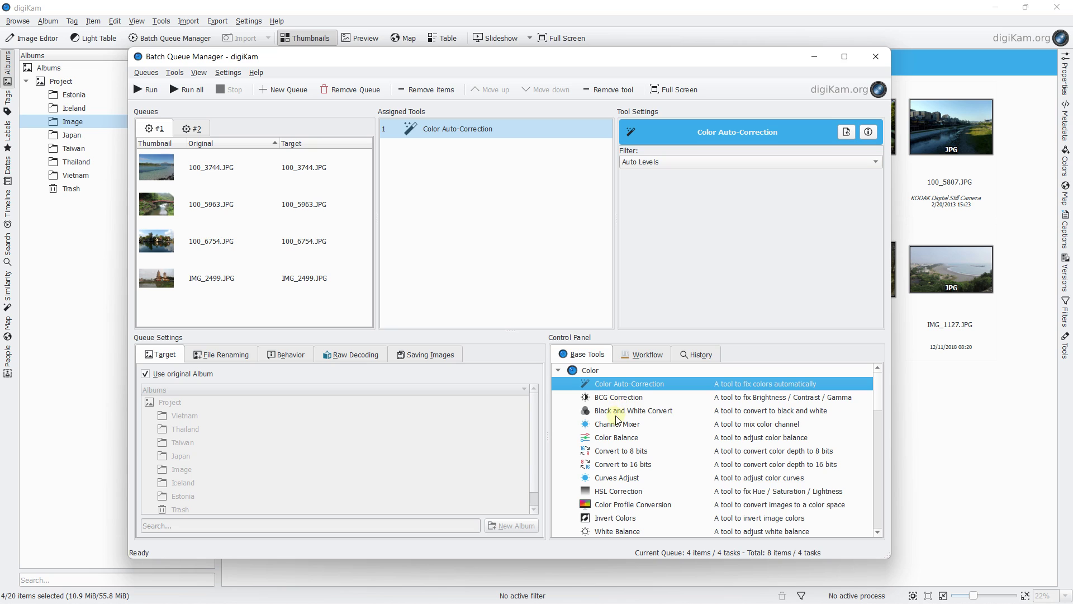
Assign HSL Correction to queue #1 with saturation and vibrance at 21.15 and lightness at its default
scroll(616, 419, "down", 1)
double_click(620, 495)
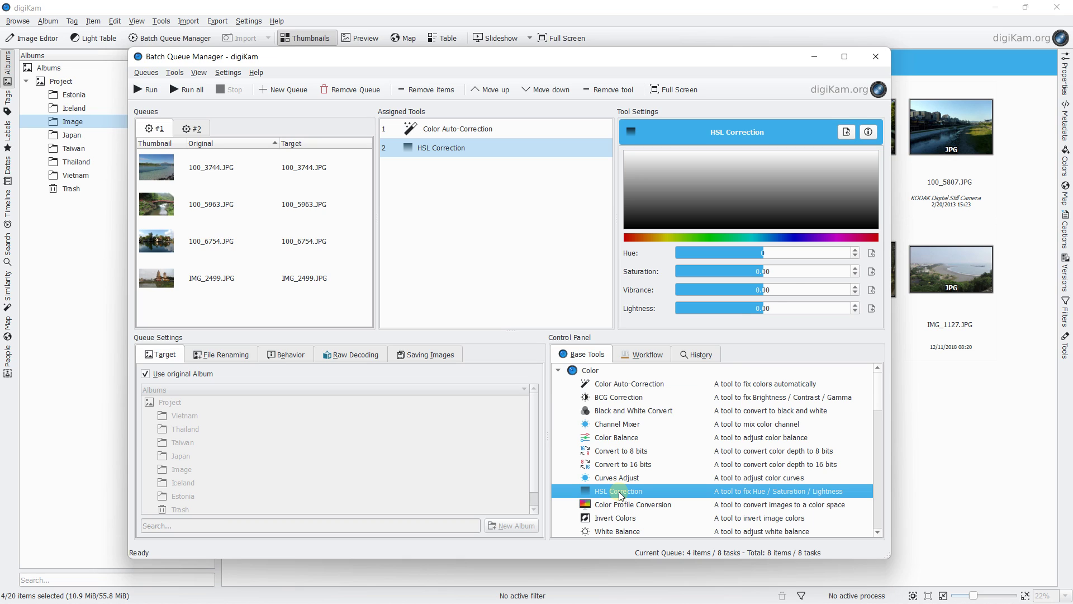
left_click_drag(769, 275, 779, 276)
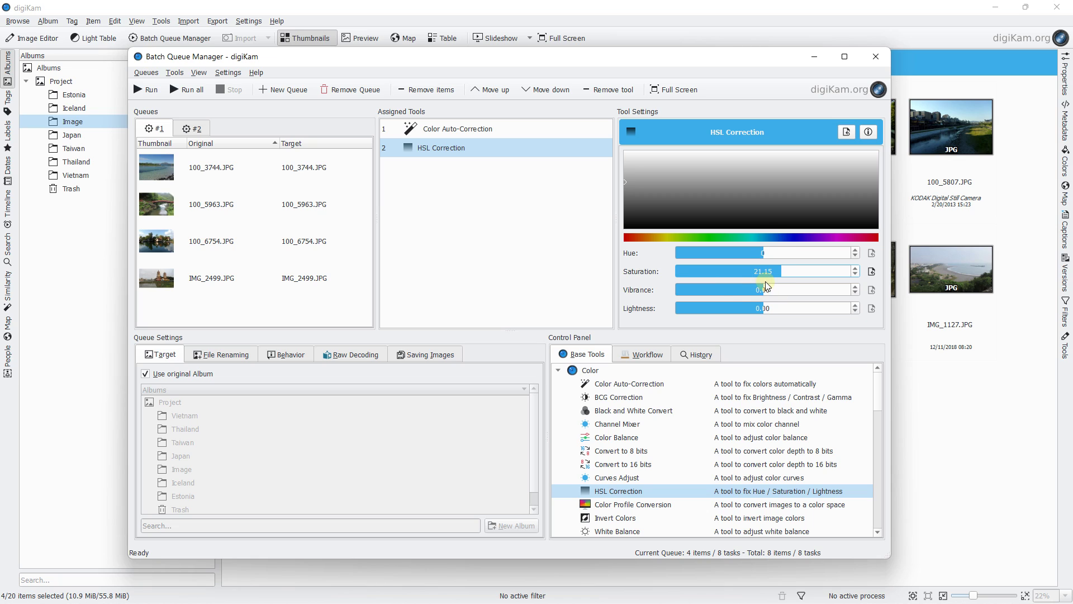
left_click_drag(765, 285, 772, 318)
left_click(872, 309)
Assign BCG Correction to queue #1 and set its contrast to 8
scroll(653, 411, "down", 1)
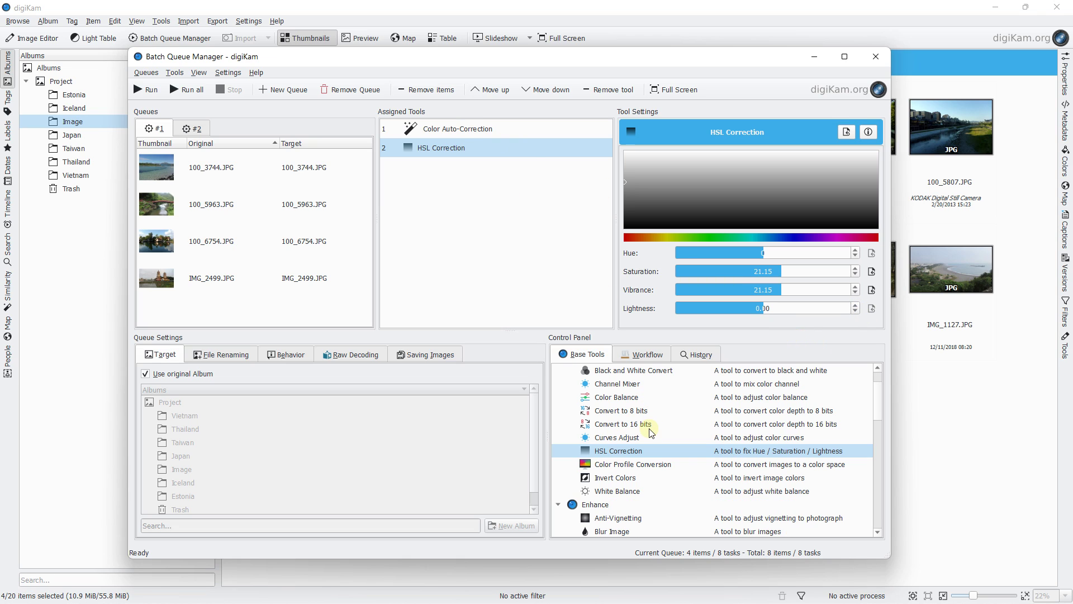
scroll(651, 433, "up", 1)
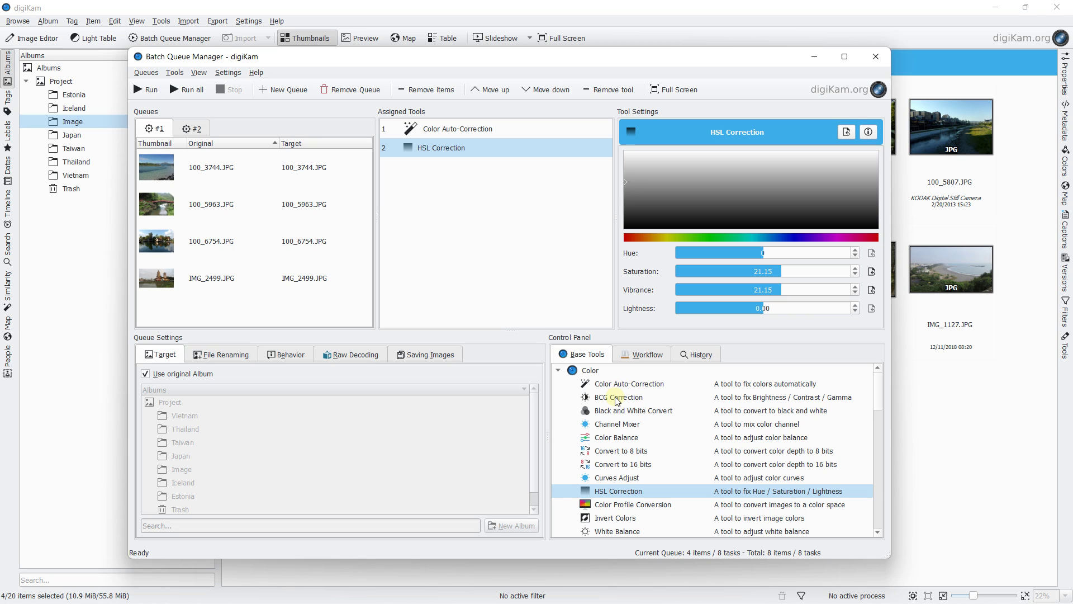
left_click(617, 398)
double_click(617, 398)
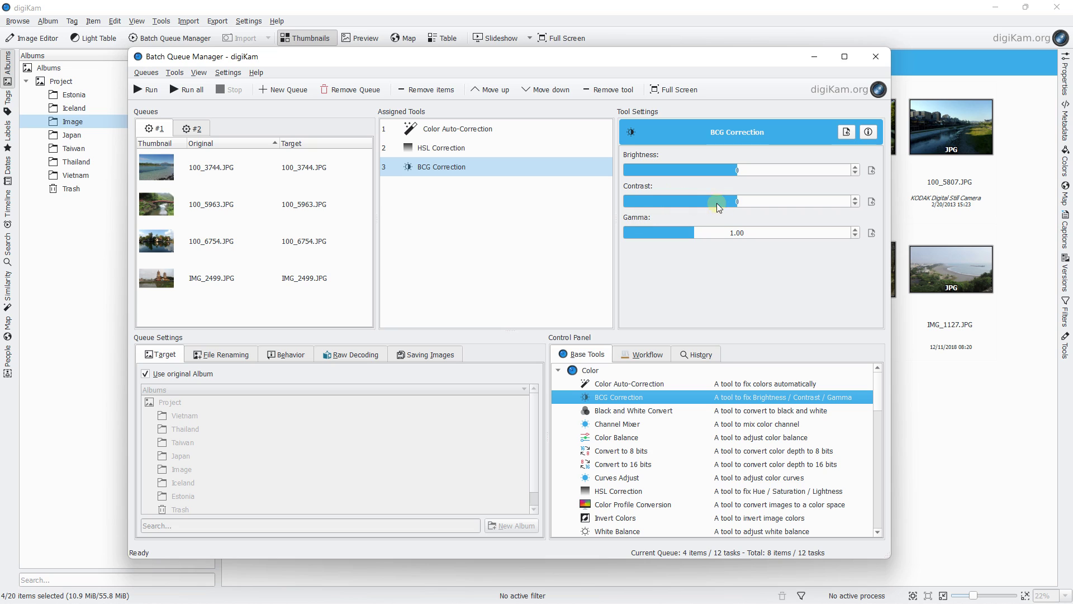
left_click(746, 200)
Assign White Balance to queue #1 with saturation 1.26, and review the settings of the assigned tools
scroll(680, 474, "down", 1)
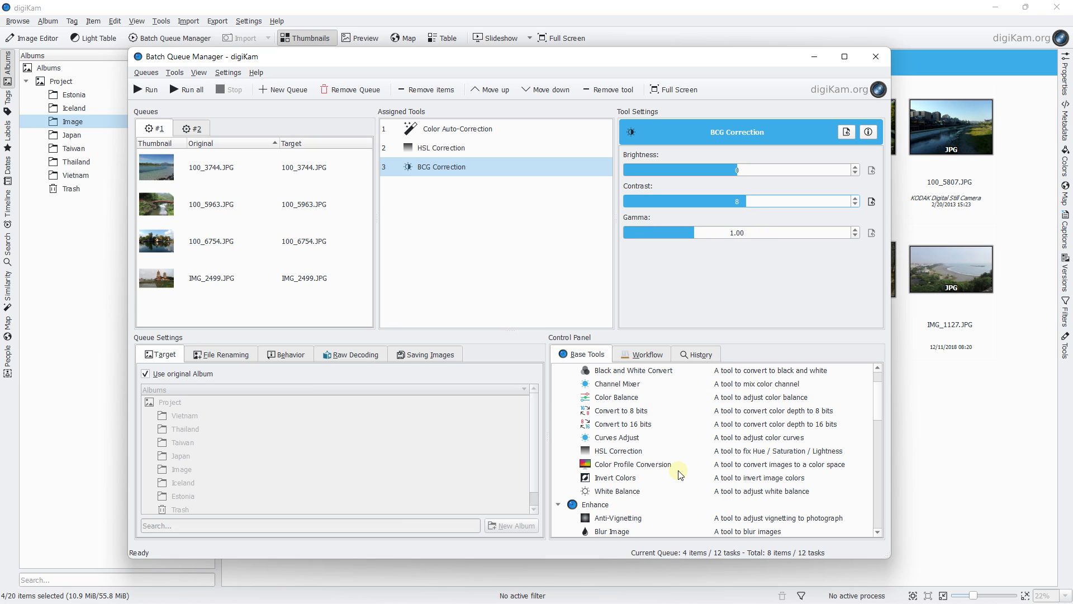
double_click(619, 490)
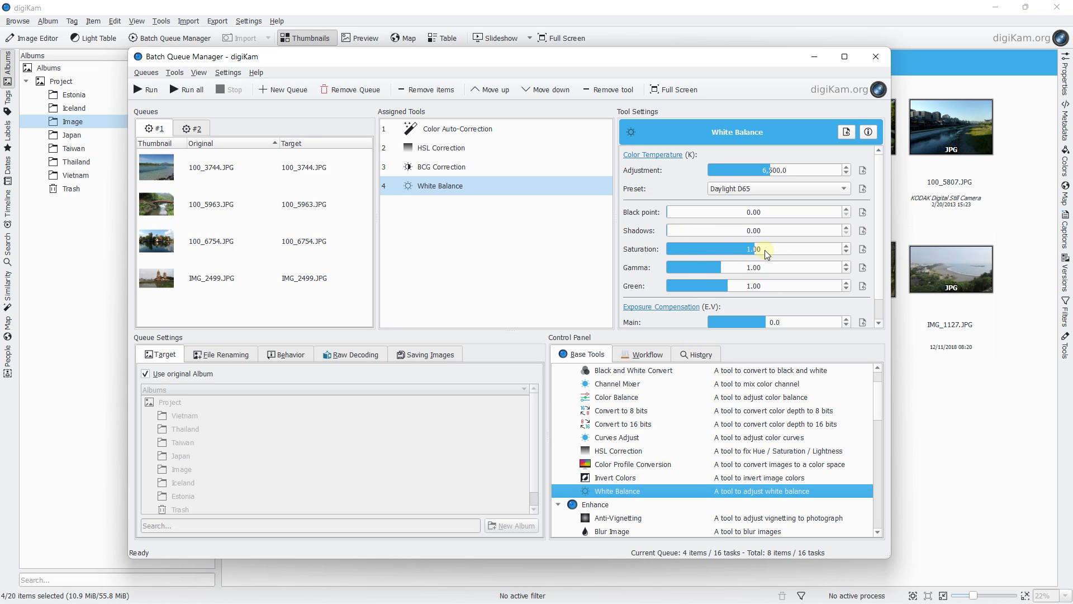
left_click(766, 250)
left_click(778, 251)
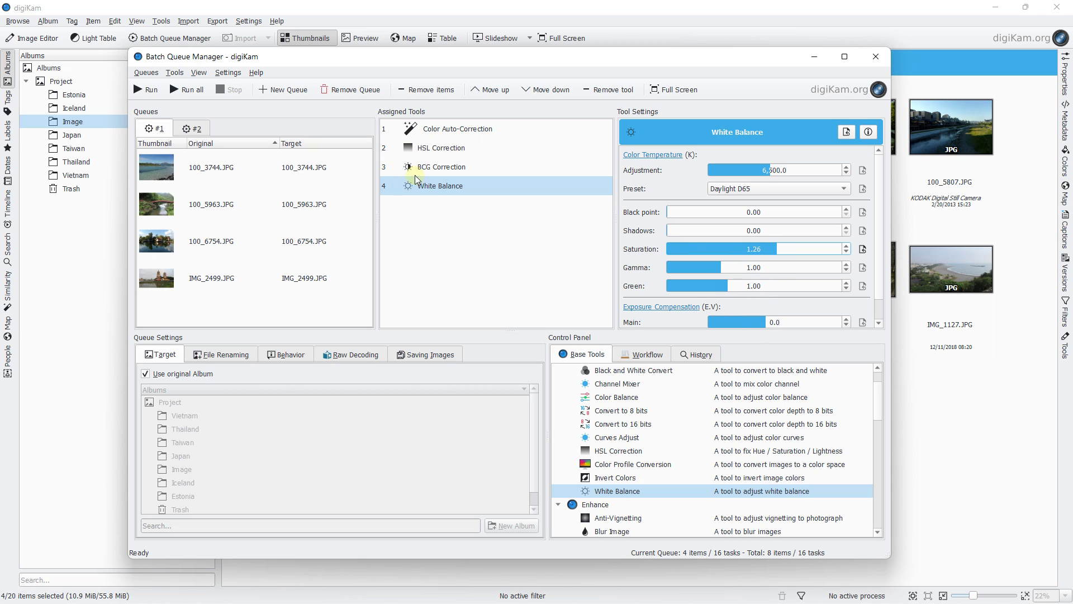
left_click(432, 147)
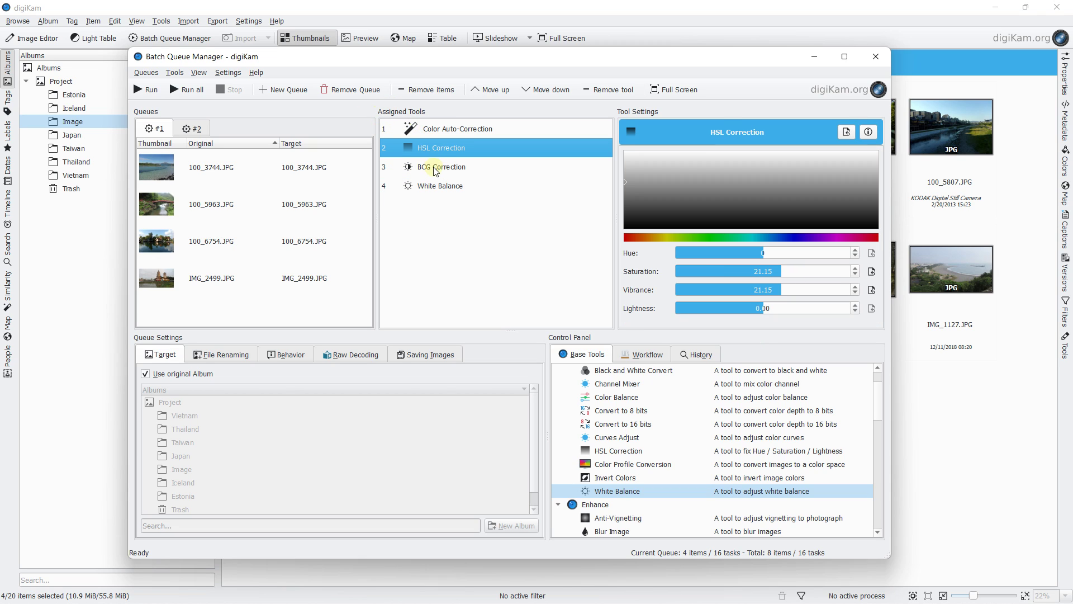
left_click(433, 182)
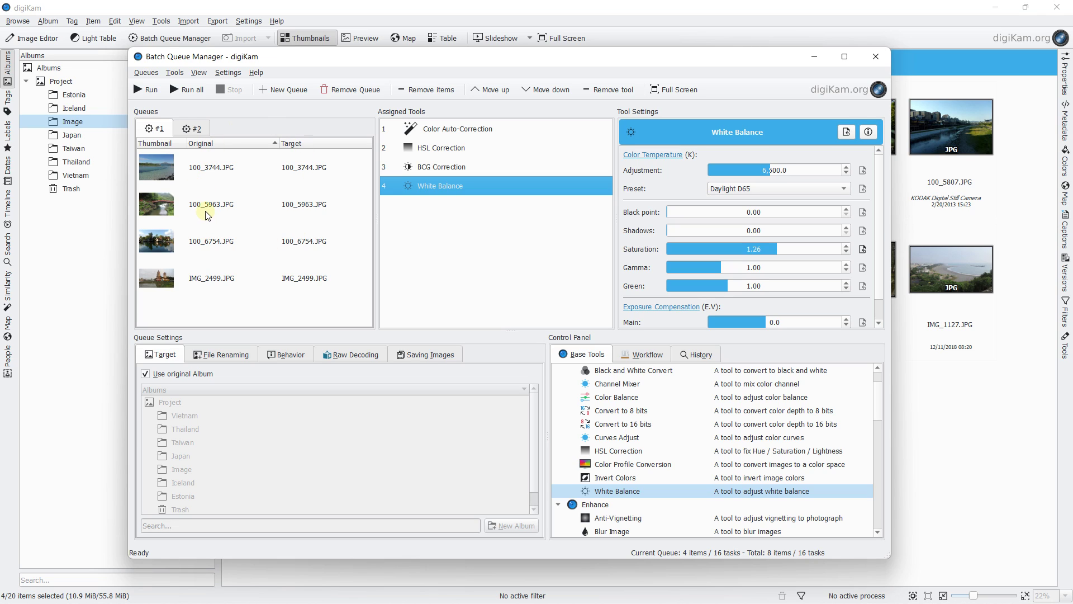
Run queue #1 to process its photos, check each of its four items, and close the Batch Queue Manager
left_click(151, 89)
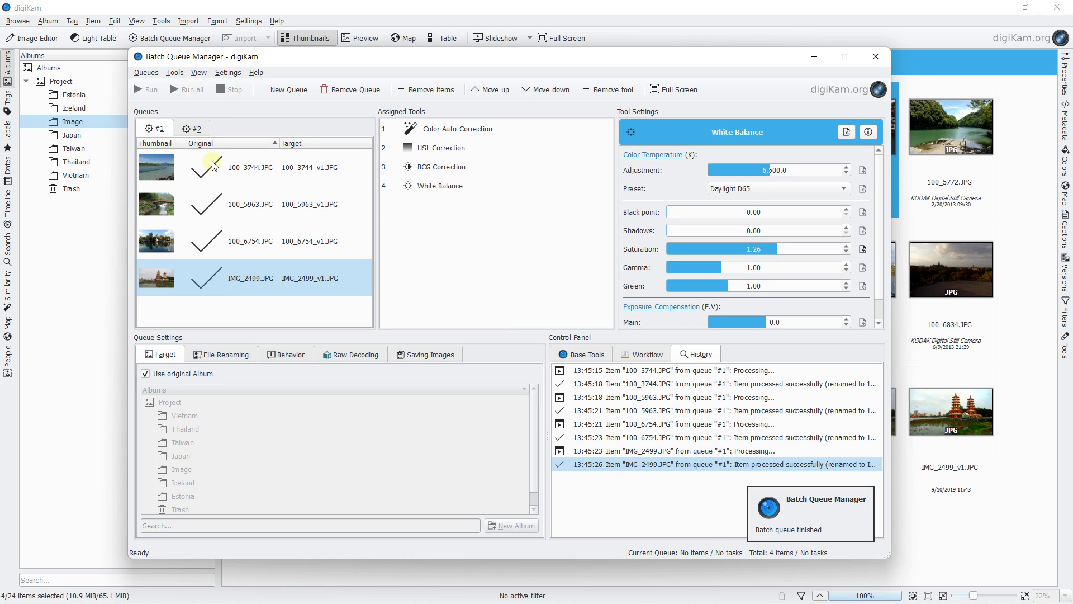
left_click(240, 166)
left_click(232, 195)
left_click(230, 239)
left_click(235, 281)
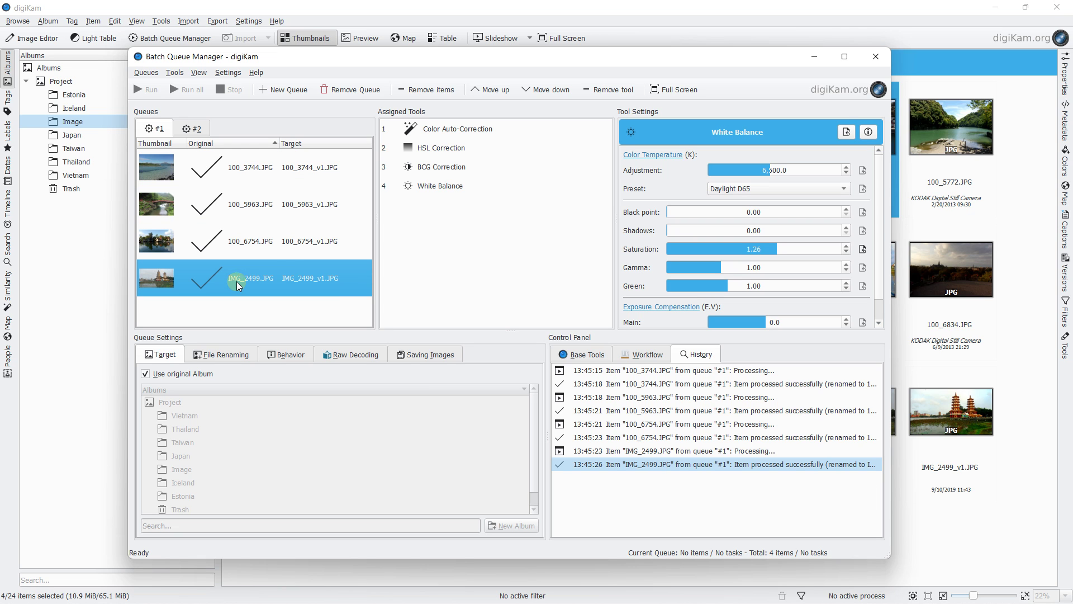
left_click(874, 57)
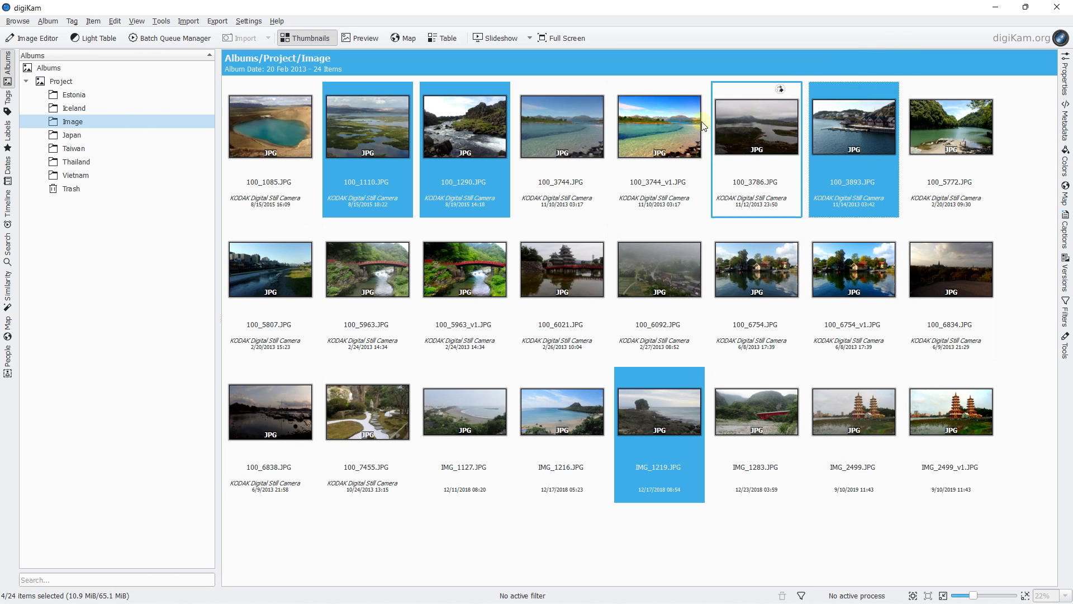
Locate the edited copies 100_3744_v1.JPG and 100_5963_v1.JPG in the Image album and enlarge the thumbnails
left_click(338, 150)
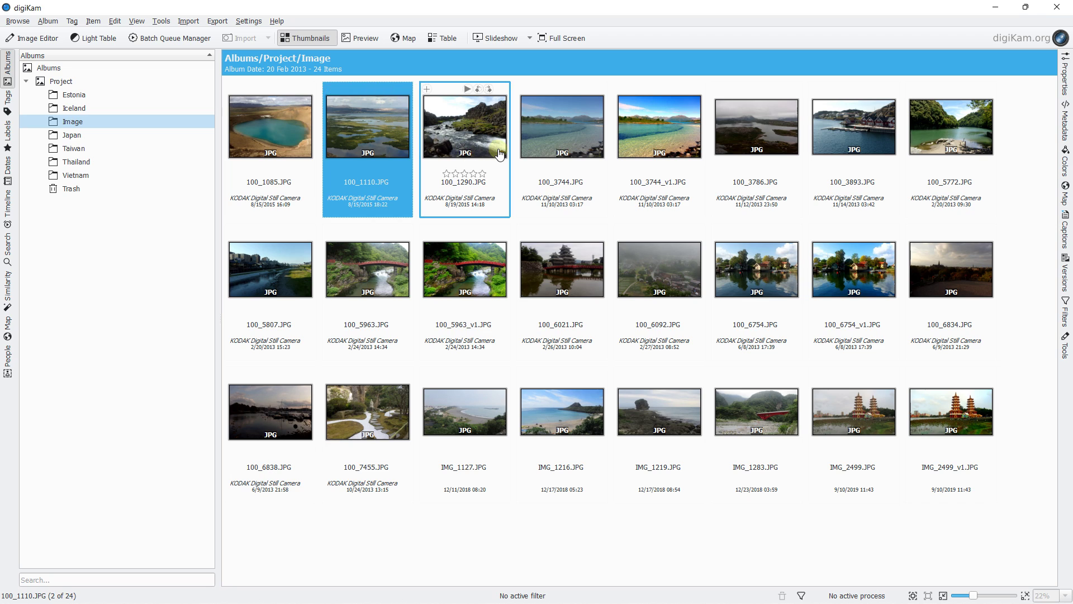
left_click(669, 135)
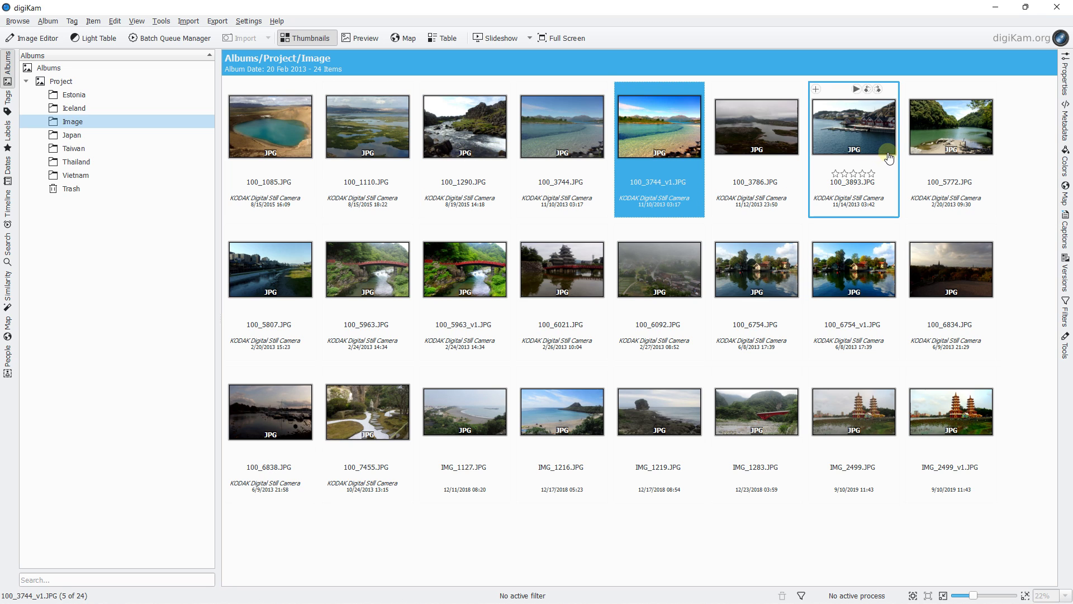
left_click(474, 274)
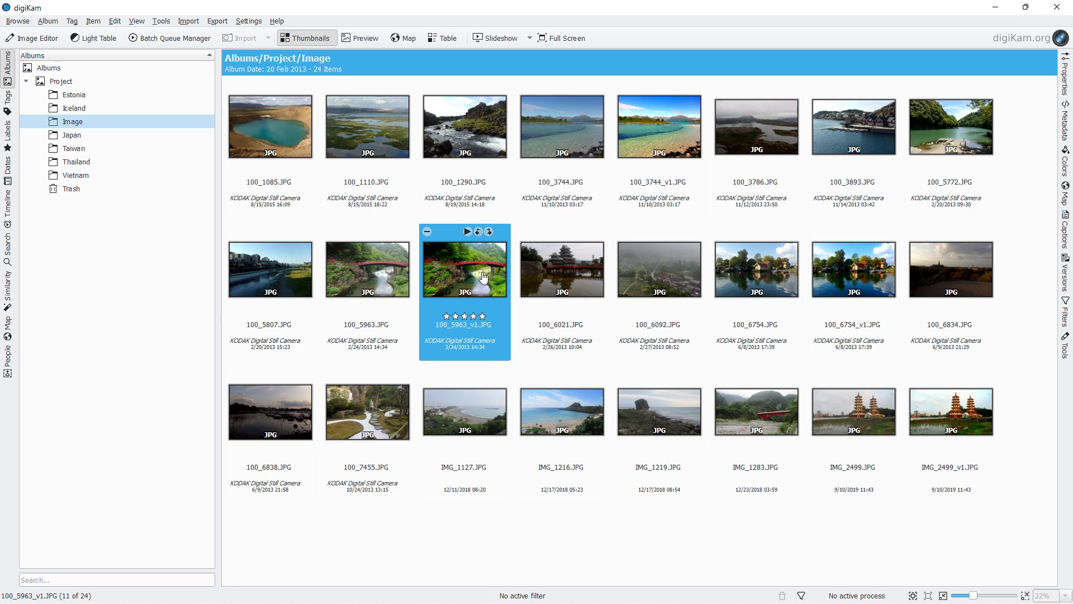
mouse_move(975, 595)
left_click_drag(985, 596, 988, 596)
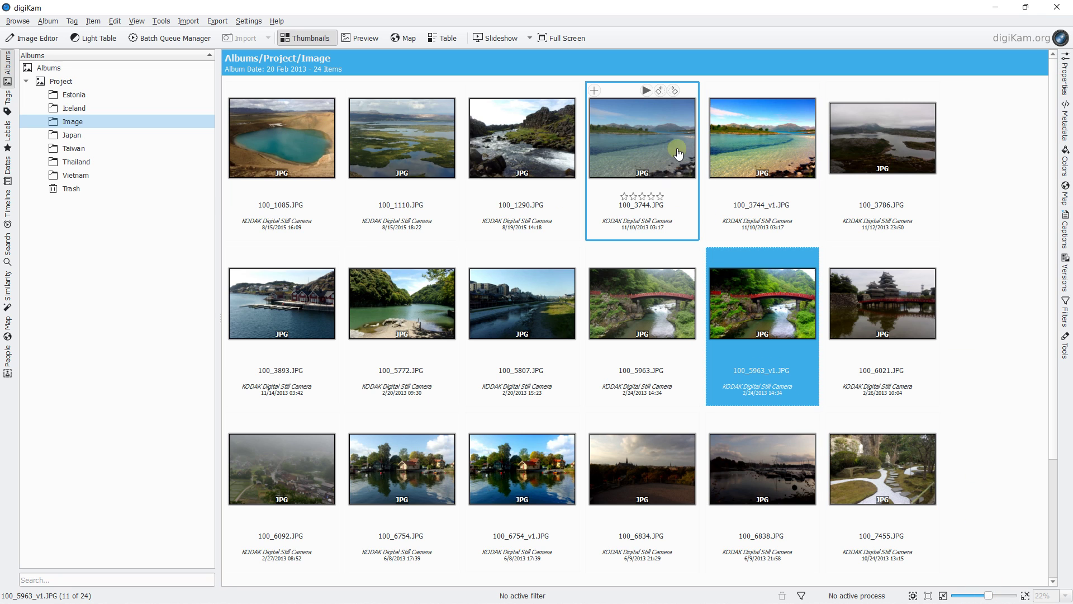
Compare the originals 100_3744.JPG, 100_5963.JPG and 100_6754.JPG with their edited _v1 versions
left_click(629, 155)
left_click(769, 151)
left_click(661, 314)
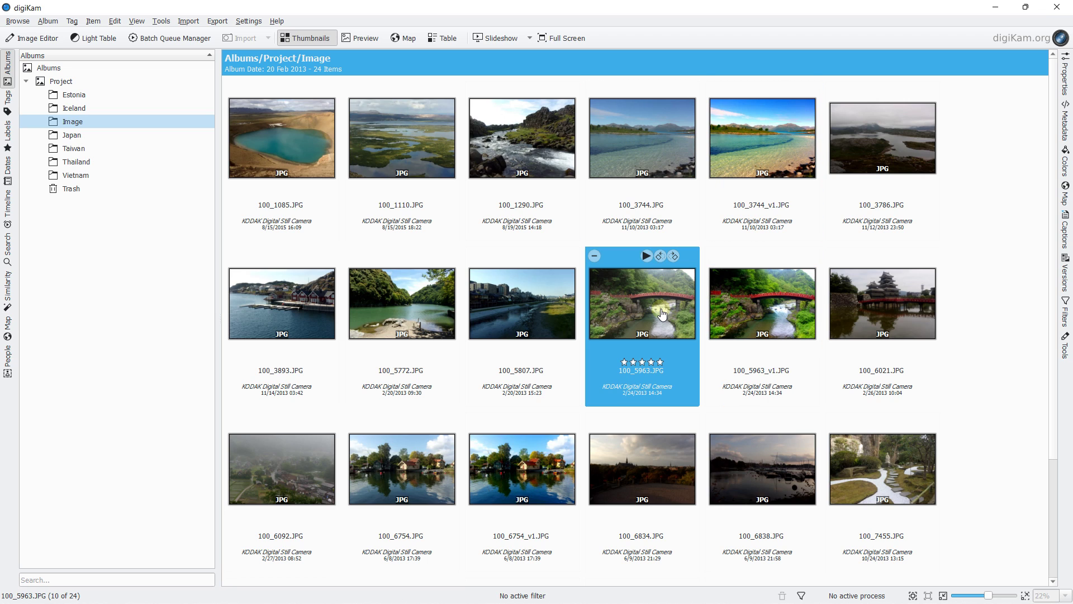
left_click(749, 307)
left_click(383, 460)
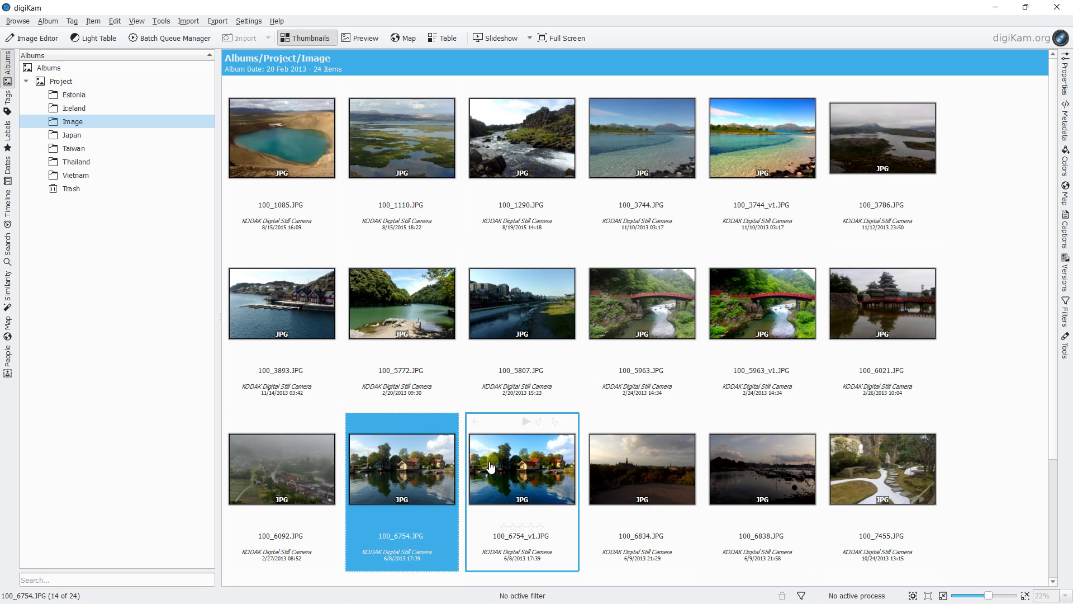
left_click(540, 428)
Compare IMG_2499.JPG with IMG_2499_v1.JPG, view the edited version in a large preview, and return to the thumbnails
scroll(542, 421, "down", 3)
left_click(749, 478)
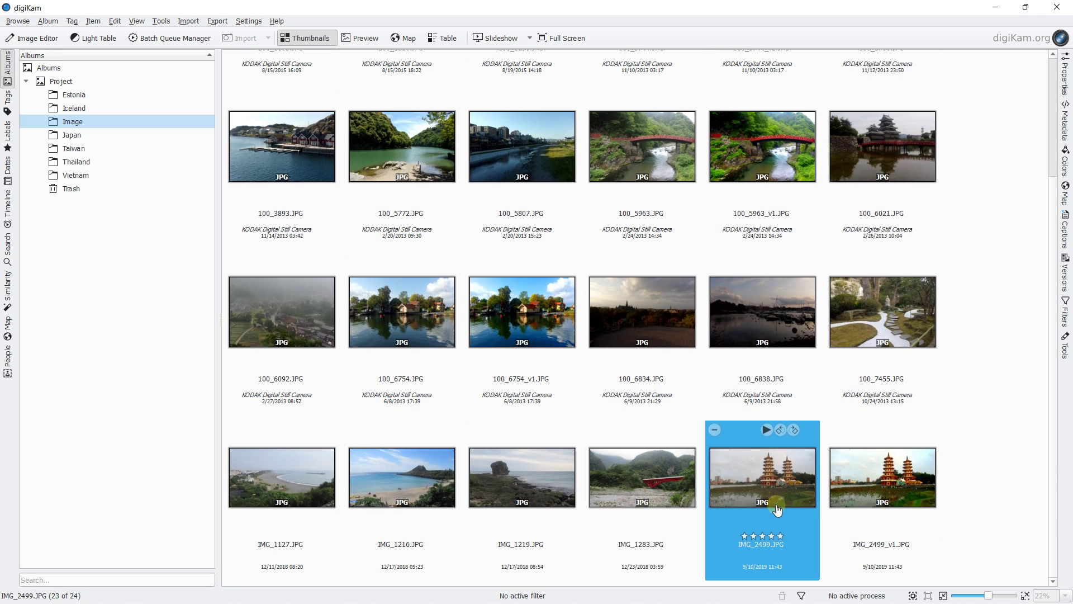
left_click(881, 491)
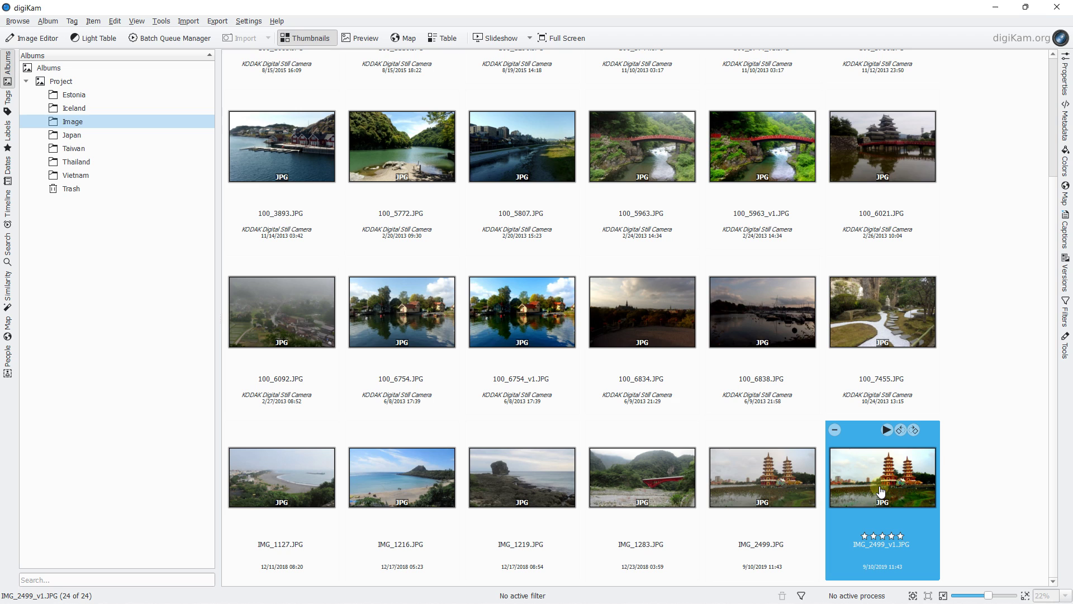
double_click(877, 477)
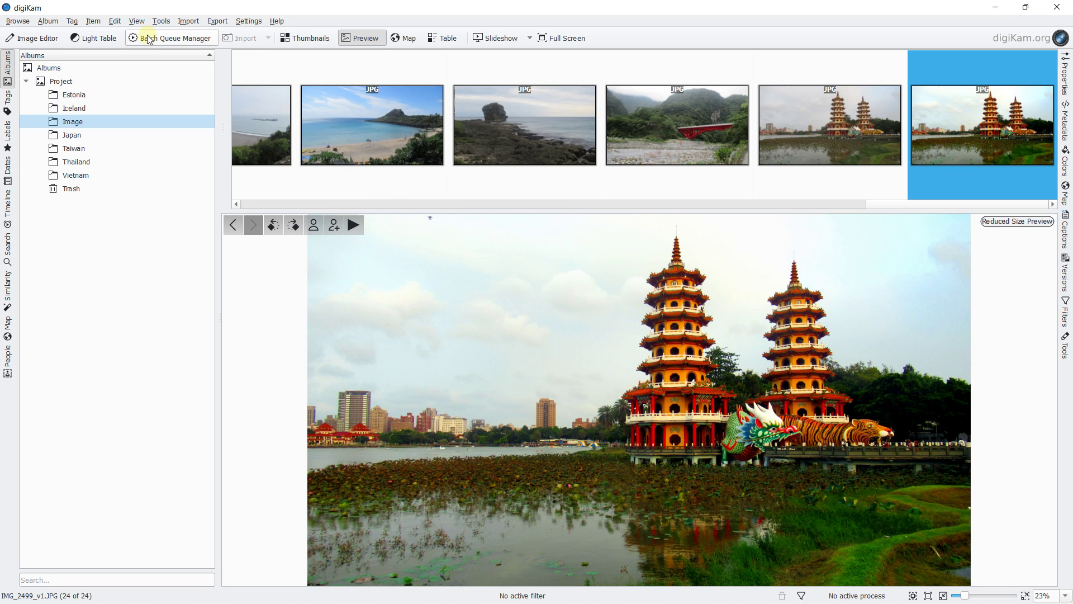
left_click(307, 38)
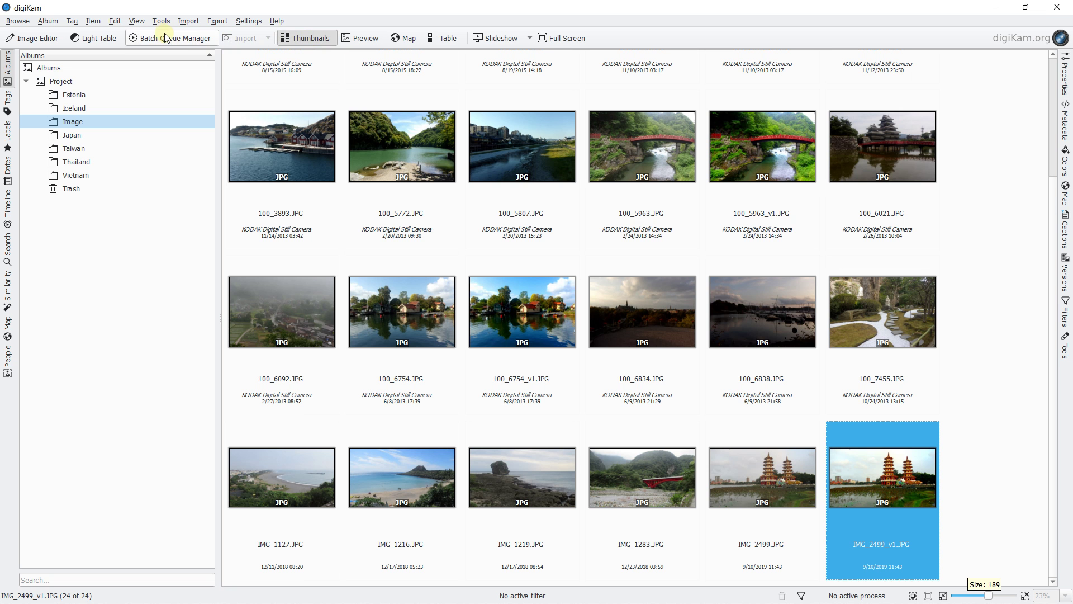
Reopen the Batch Queue Manager, clear the photo from the extra queue #3, and remove that queue
left_click(166, 37)
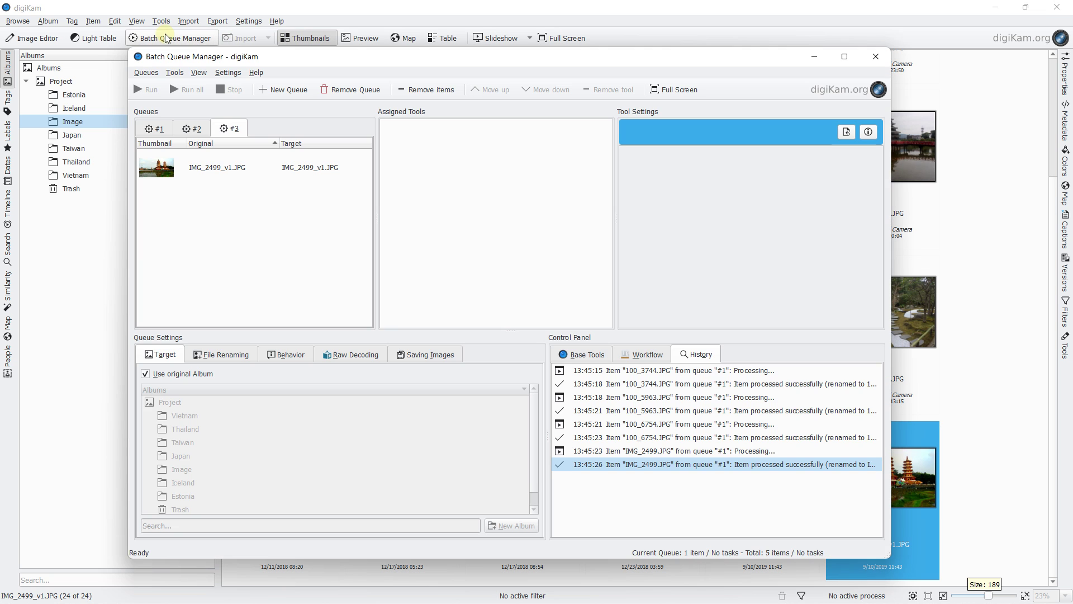
left_click(197, 130)
left_click(230, 128)
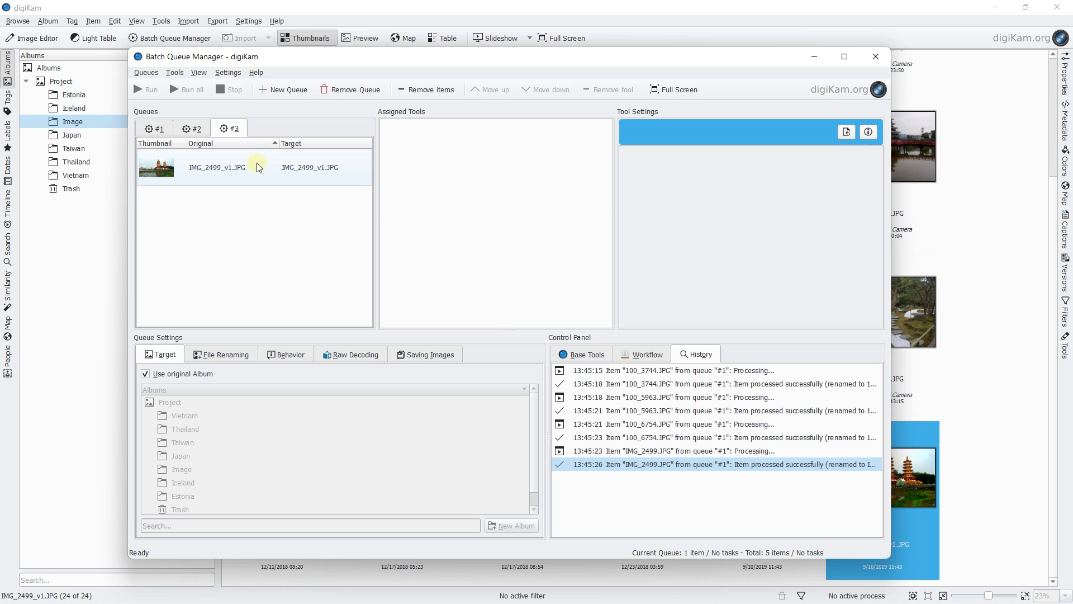
right_click(233, 166)
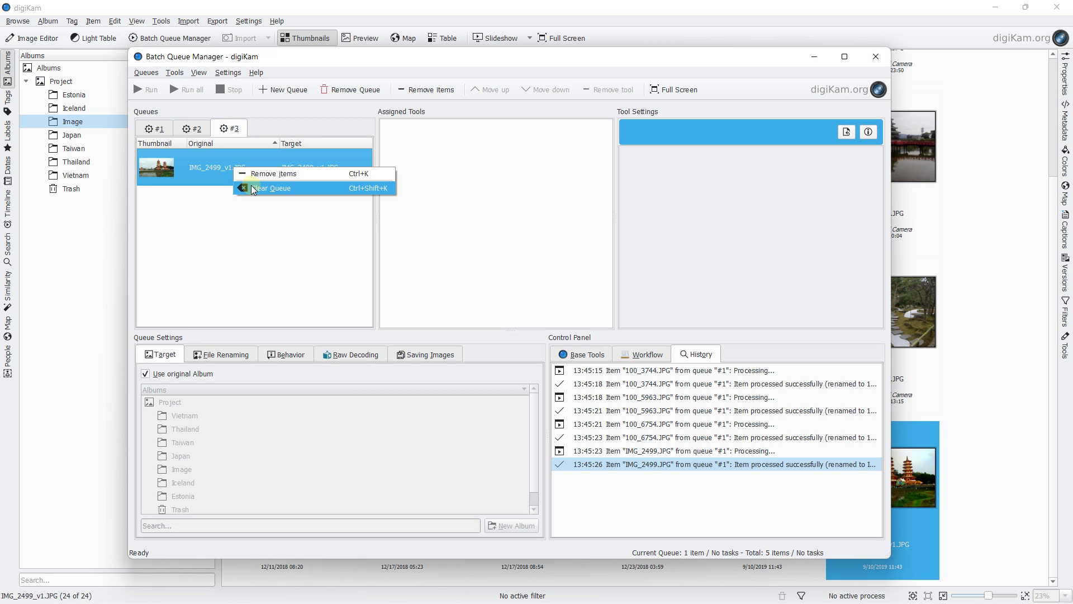
left_click(251, 185)
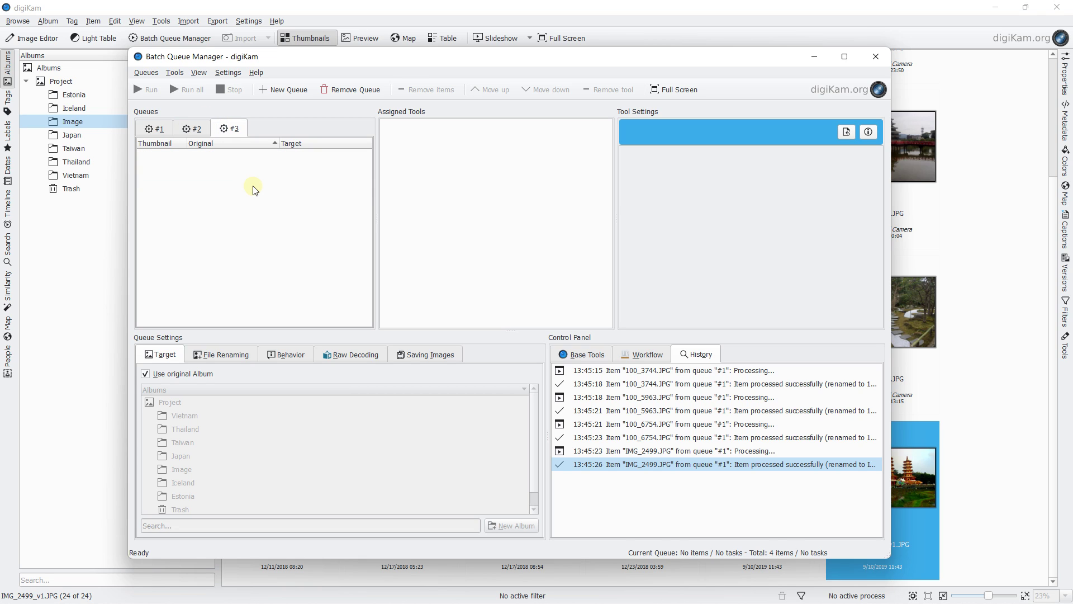
left_click(340, 89)
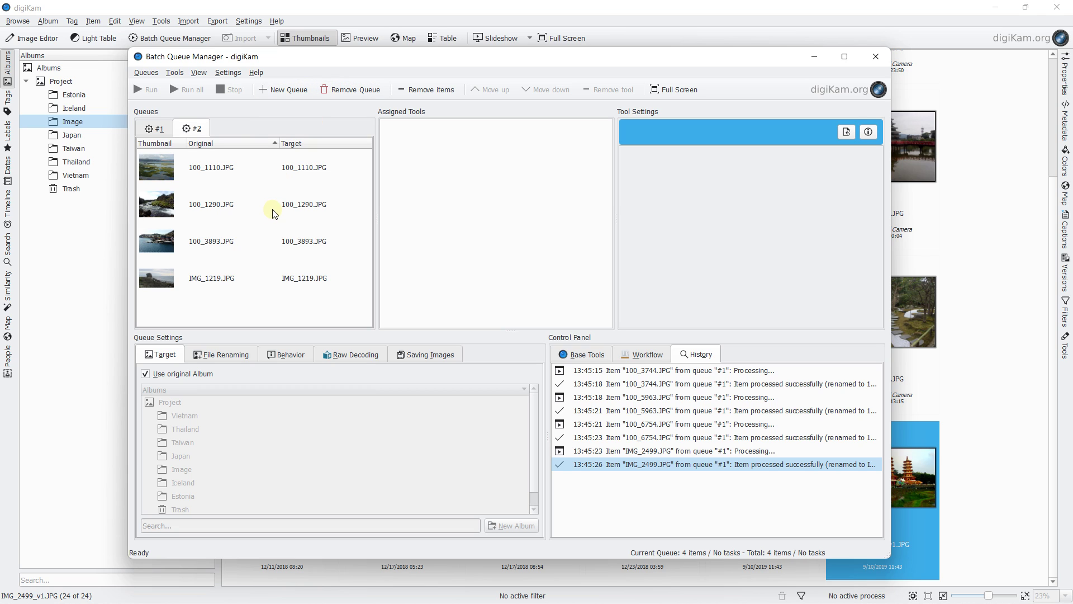
Review the photos and assigned tools of queues #1 and #2, finishing on queue #2
left_click(165, 127)
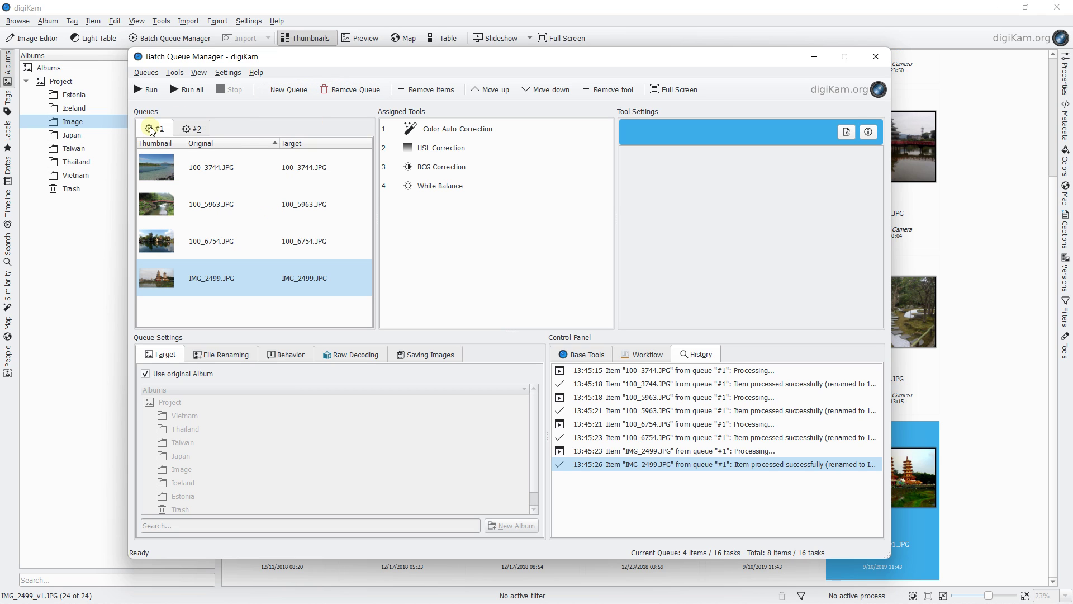
left_click(184, 130)
left_click(152, 129)
left_click(186, 129)
left_click(156, 130)
left_click(186, 129)
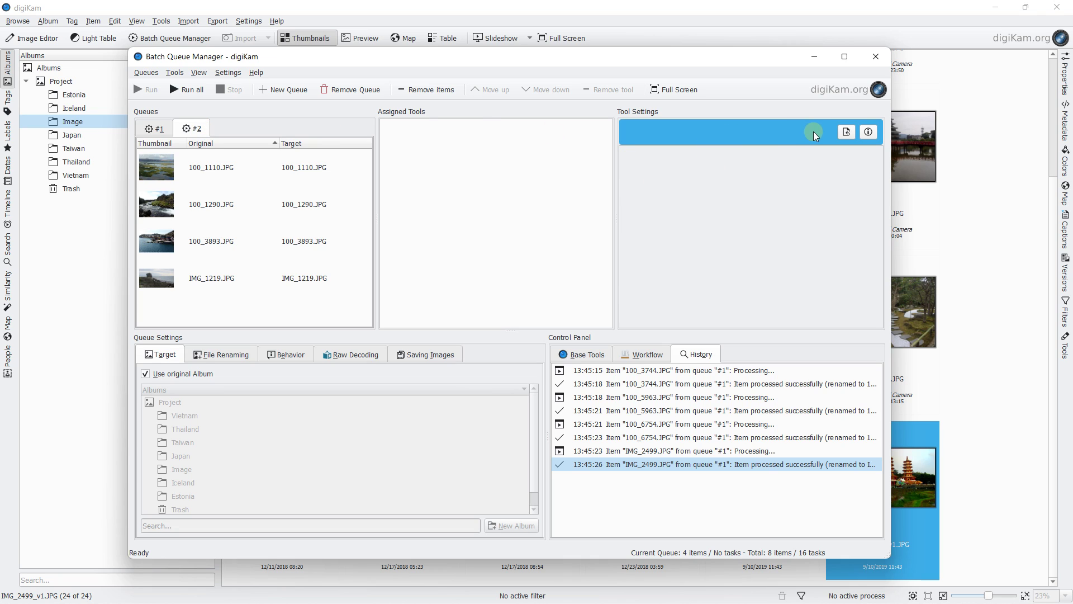
Examine the base tools available for queue #2 across the Color, Enhance, Transform, Decorate, Filters and Convert groups
left_click(646, 356)
left_click(696, 354)
left_click(649, 354)
left_click(595, 355)
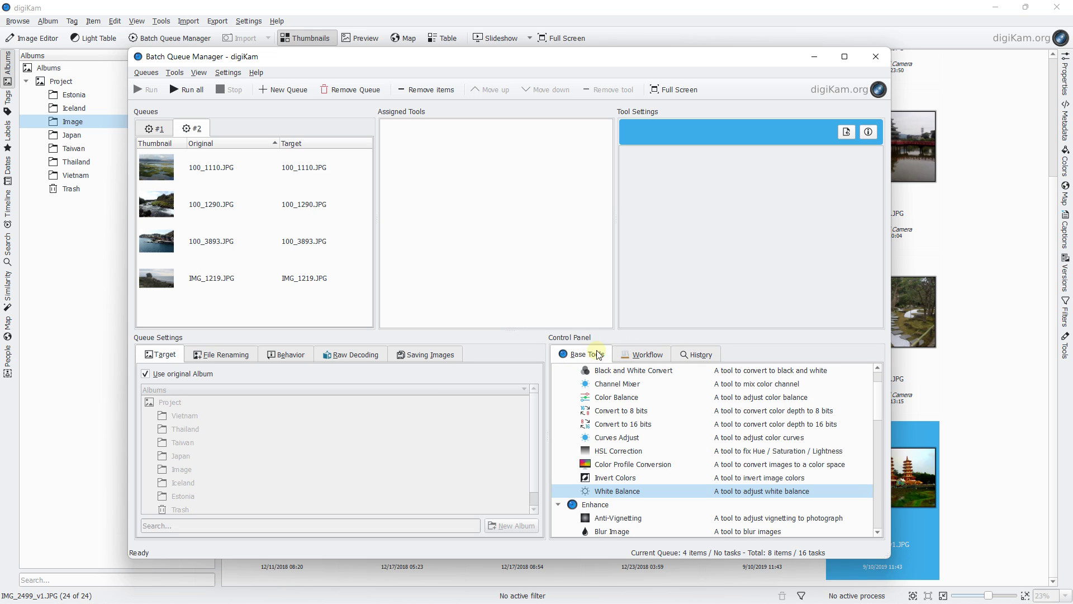
scroll(648, 437, "down", 2)
scroll(650, 437, "up", 2)
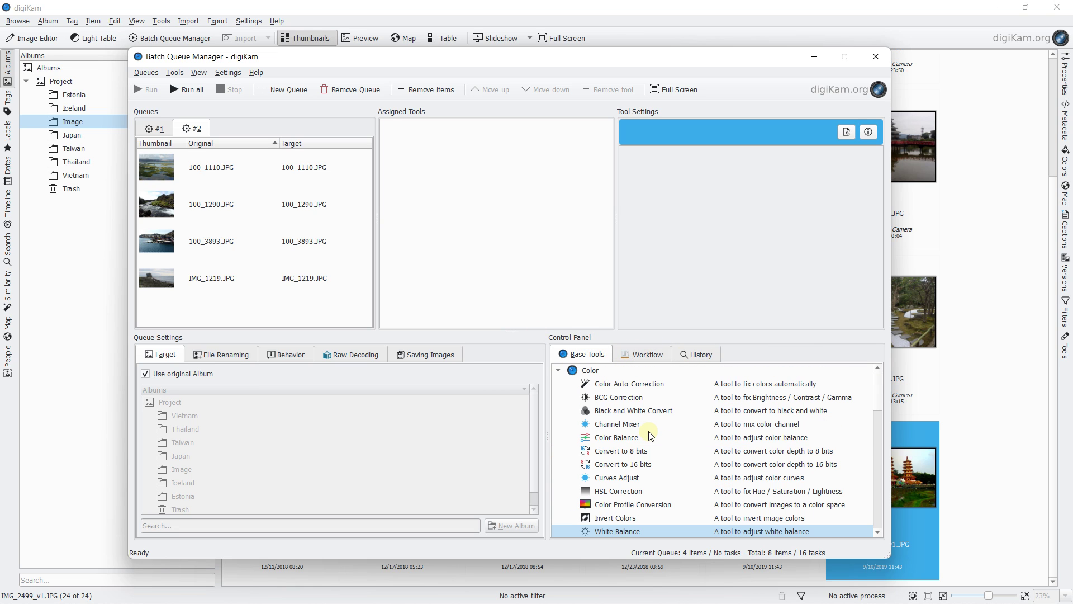
scroll(650, 437, "down", 2)
scroll(641, 412, "down", 1)
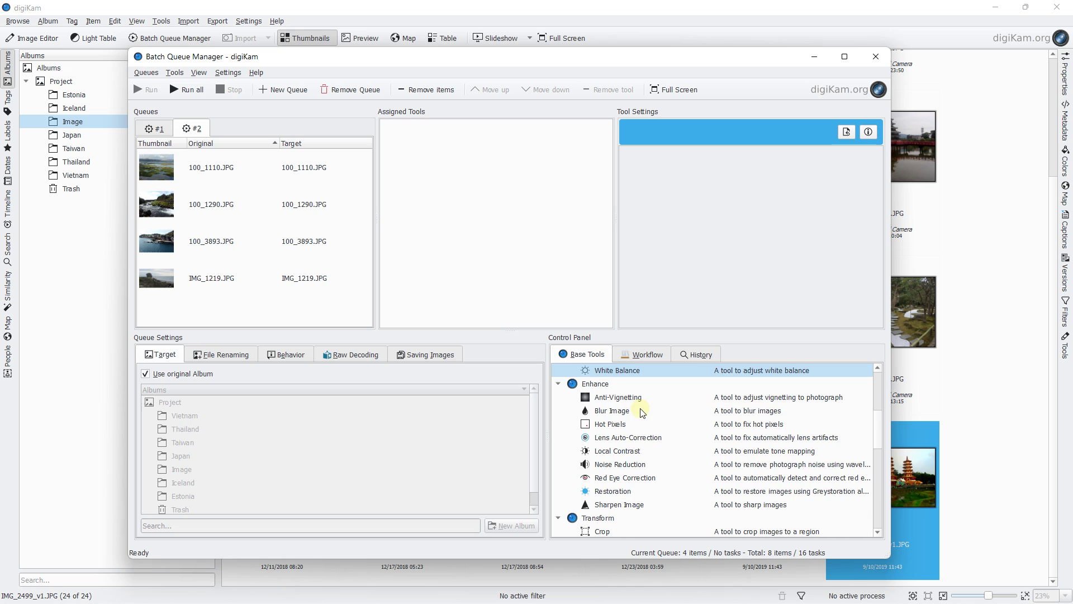
scroll(642, 411, "down", 2)
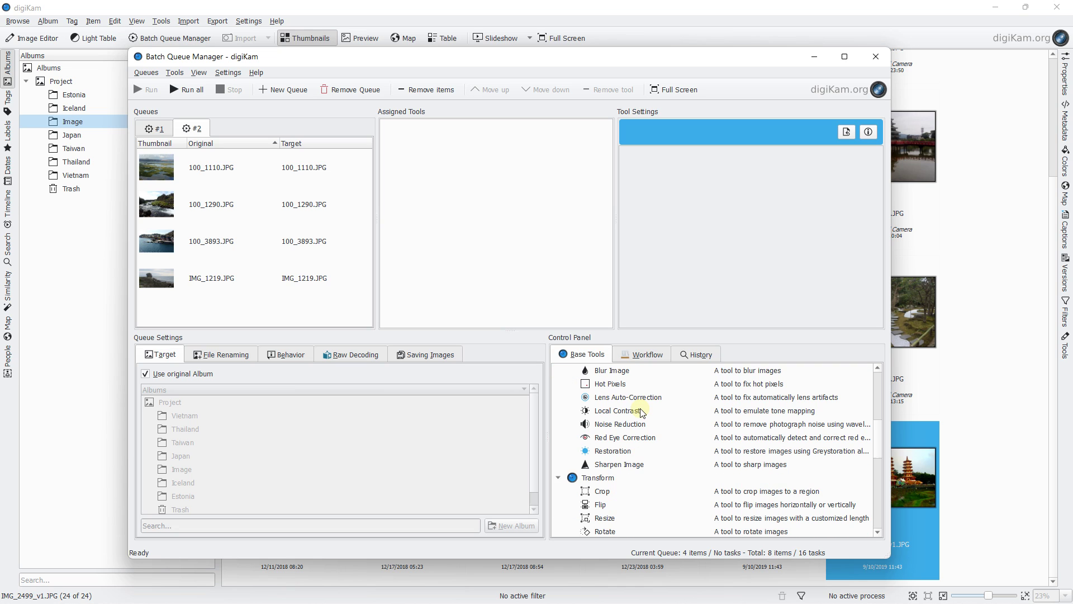
scroll(642, 412, "down", 2)
scroll(643, 414, "up", 1)
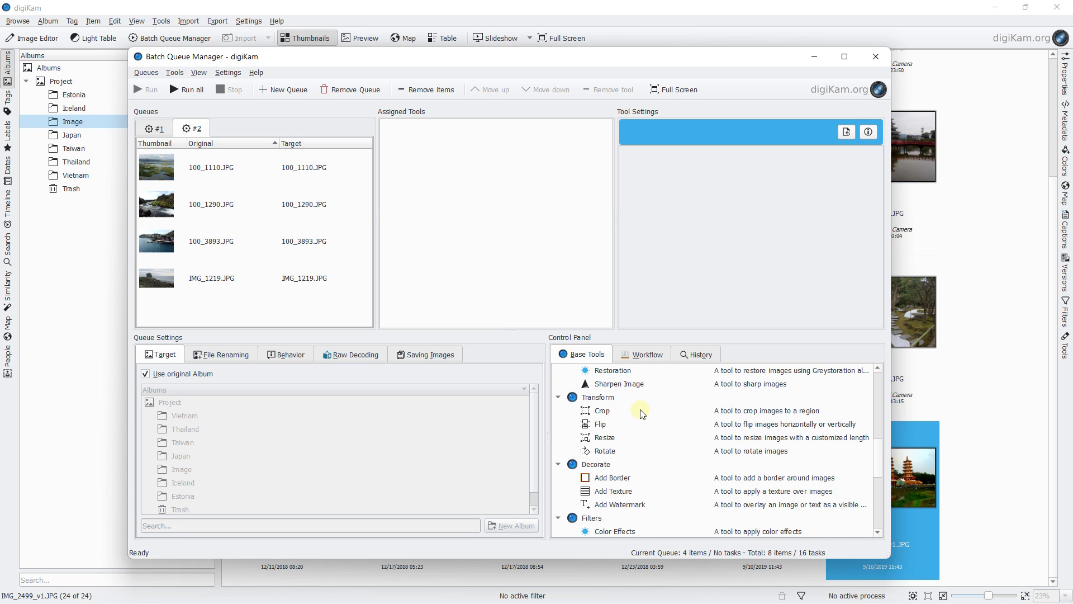
scroll(625, 398, "up", 4)
scroll(626, 398, "down", 3)
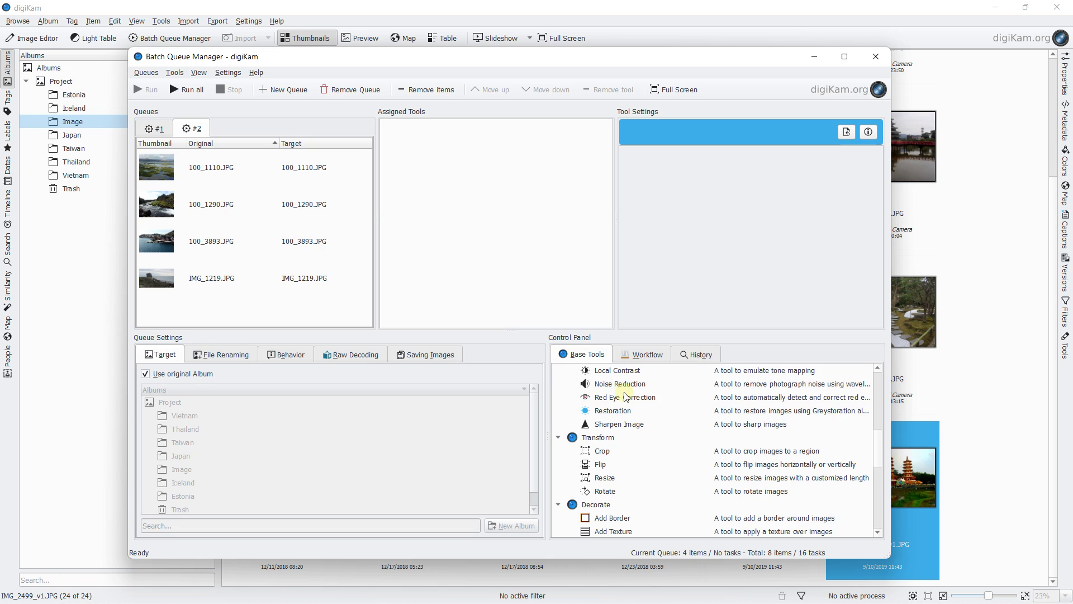
scroll(603, 445, "down", 1)
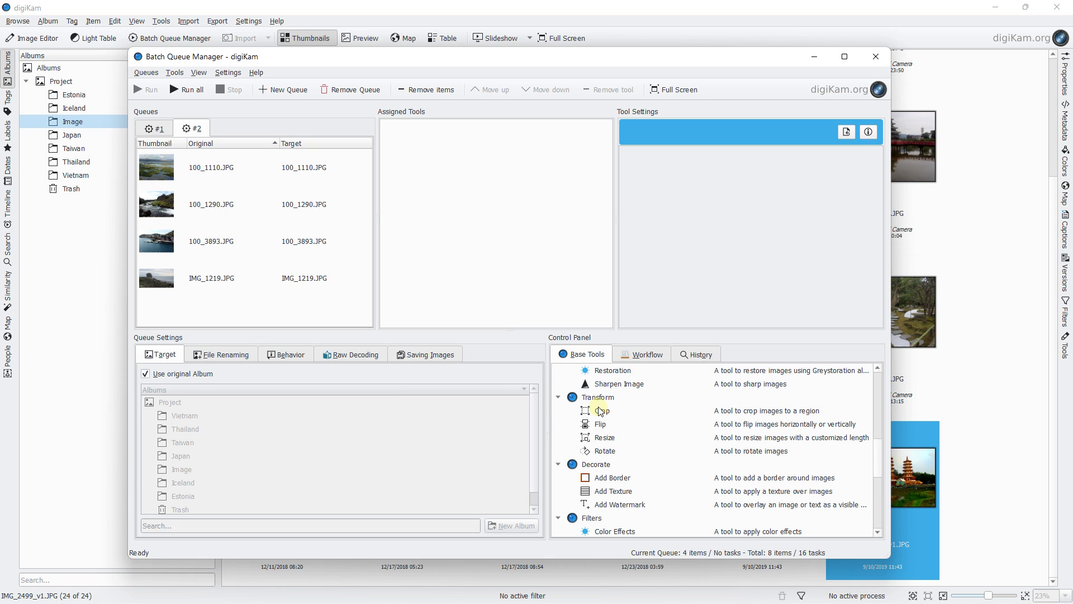
scroll(608, 442, "down", 1)
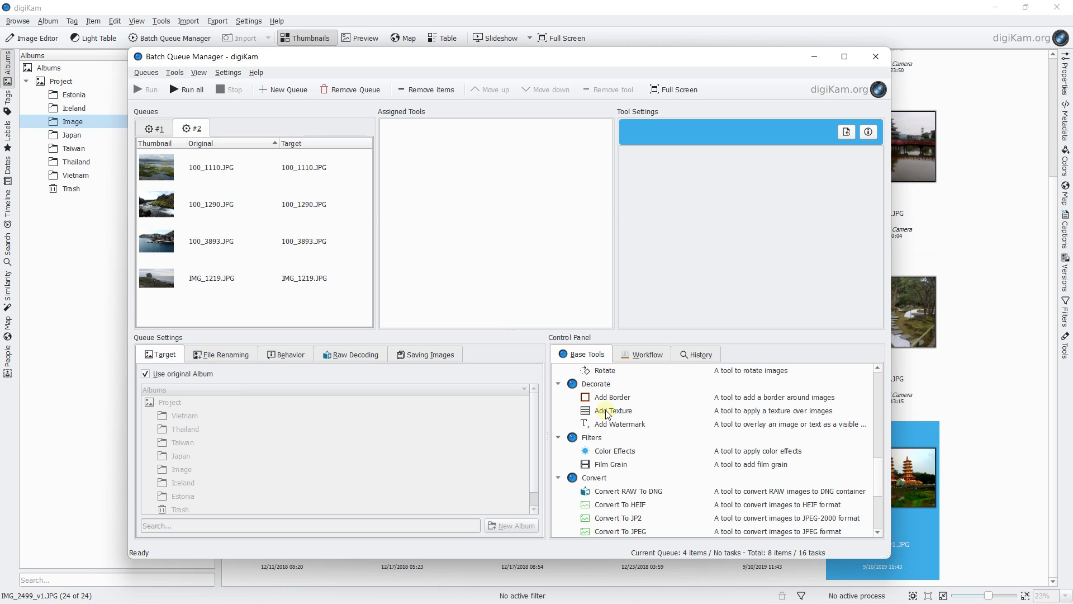
scroll(609, 417, "down", 2)
scroll(618, 431, "up", 1)
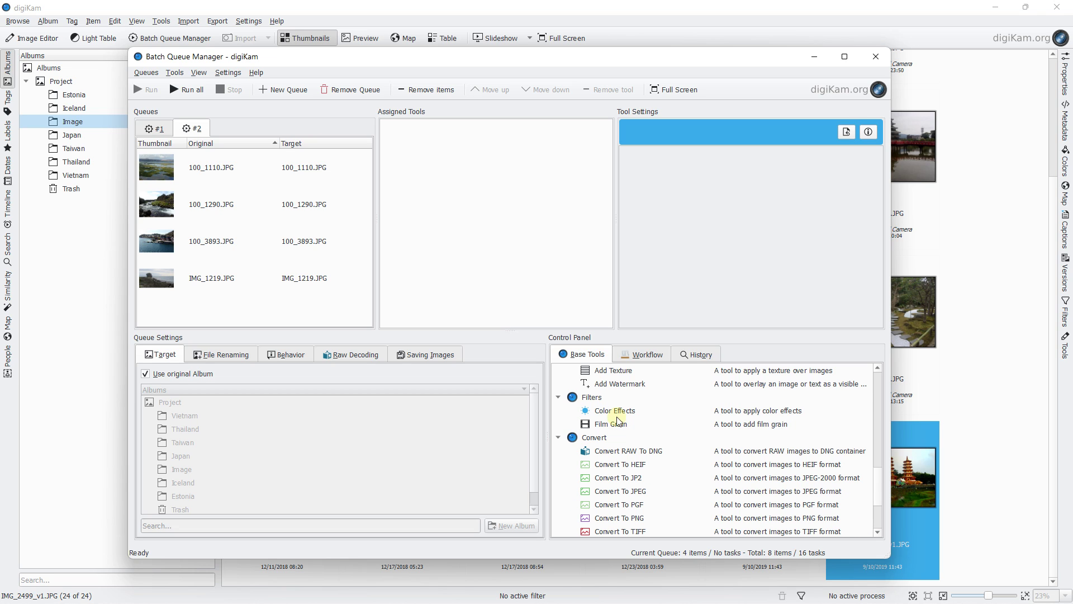
scroll(618, 417, "up", 1)
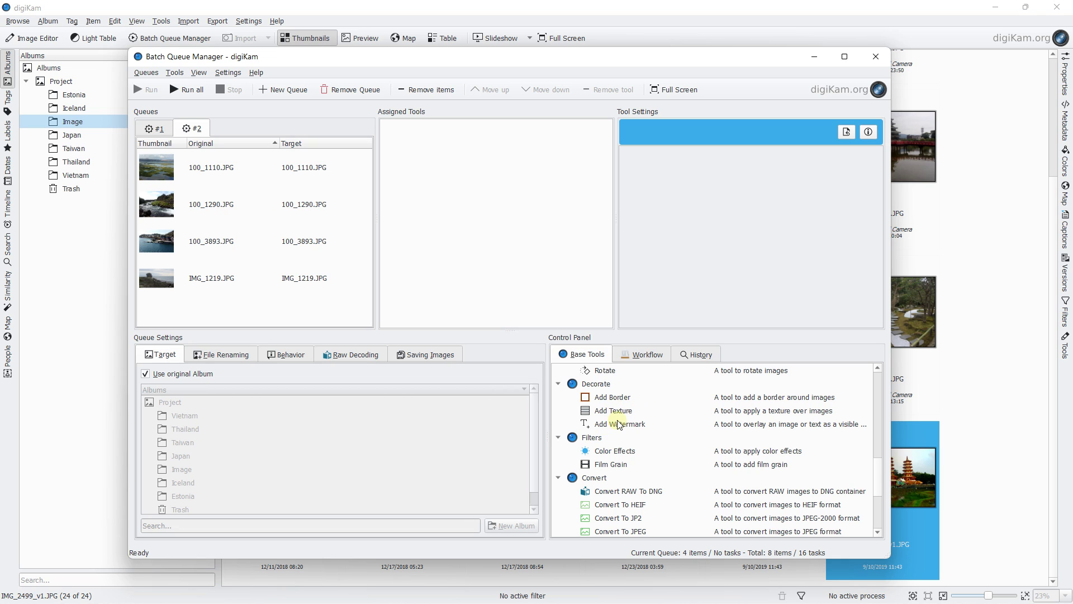
Assign the Add Border tool to queue #2 and keep its border type as Solid
scroll(619, 425, "up", 1)
left_click(614, 441)
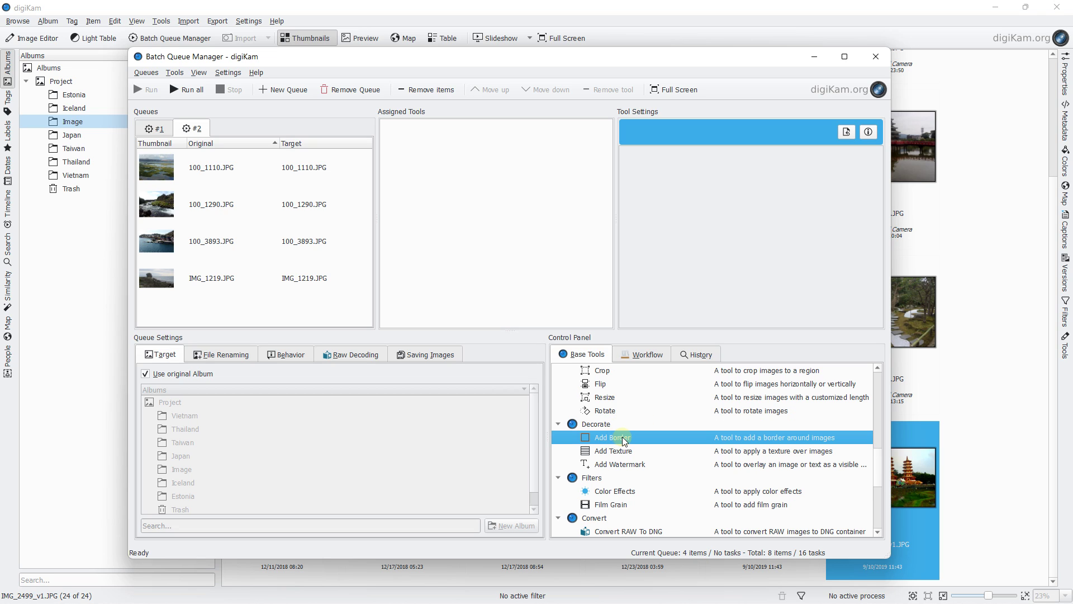
double_click(624, 441)
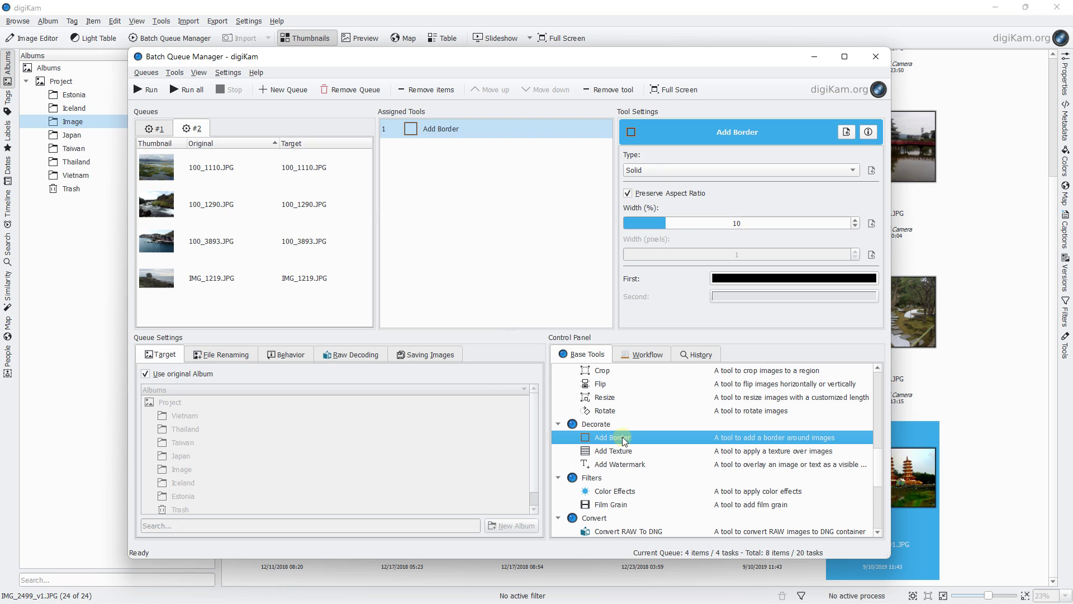
left_click(654, 172)
left_click(654, 173)
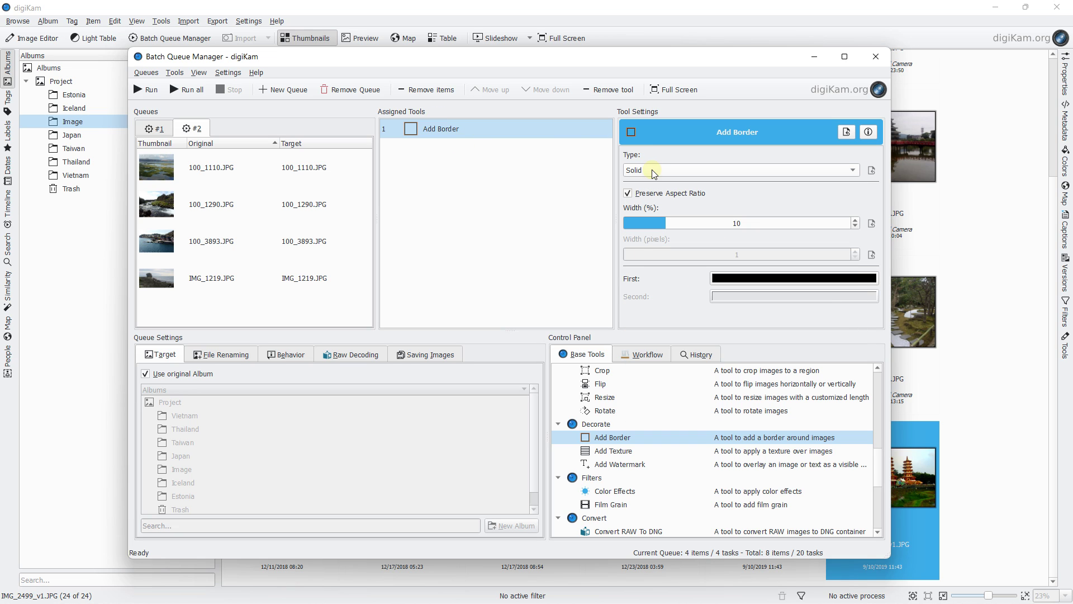
Set the first border color of queue #2's Add Border tool to red (#ff0000) and the border width to 20%
left_click(729, 277)
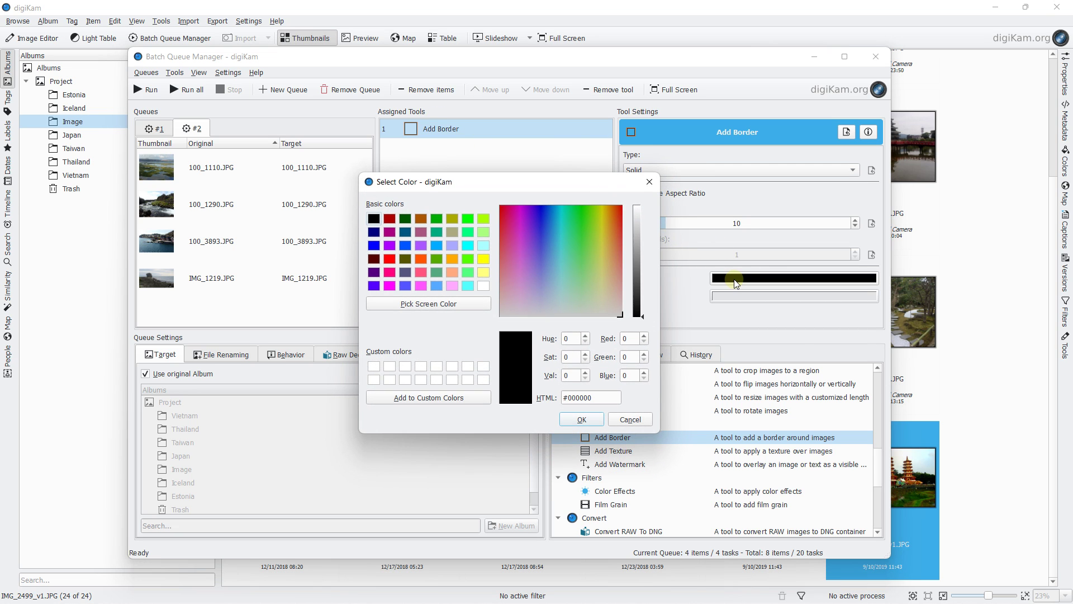
left_click_drag(642, 227, 643, 193)
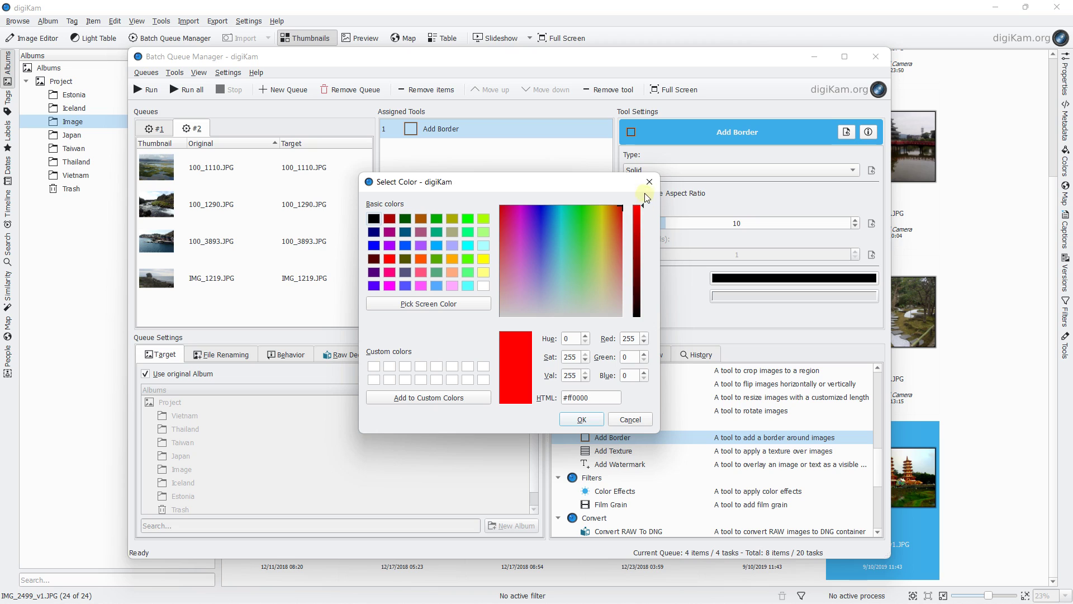
left_click(585, 419)
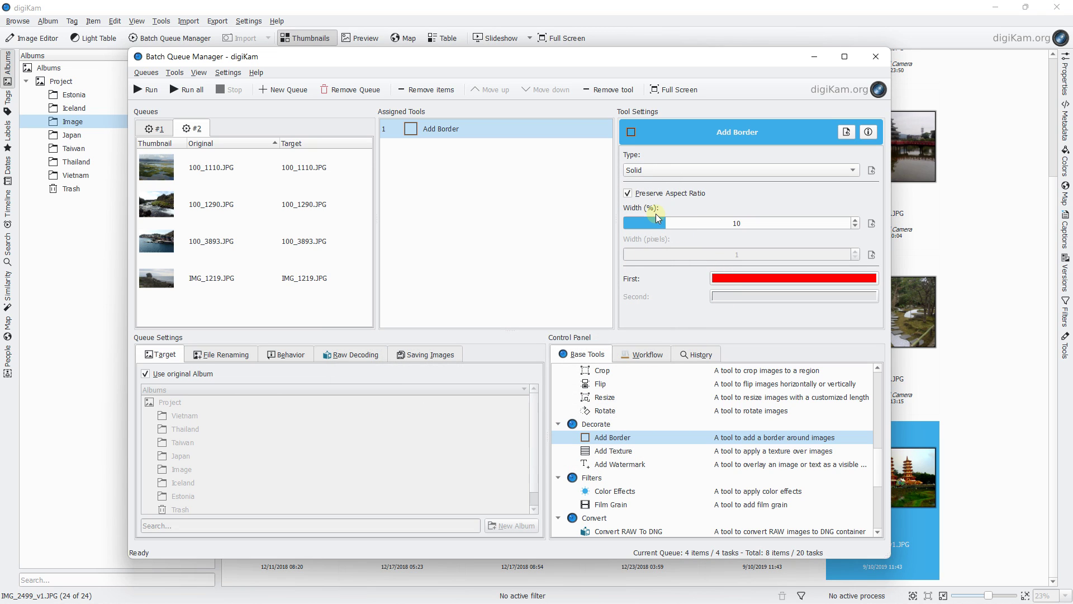
left_click_drag(670, 223, 713, 224)
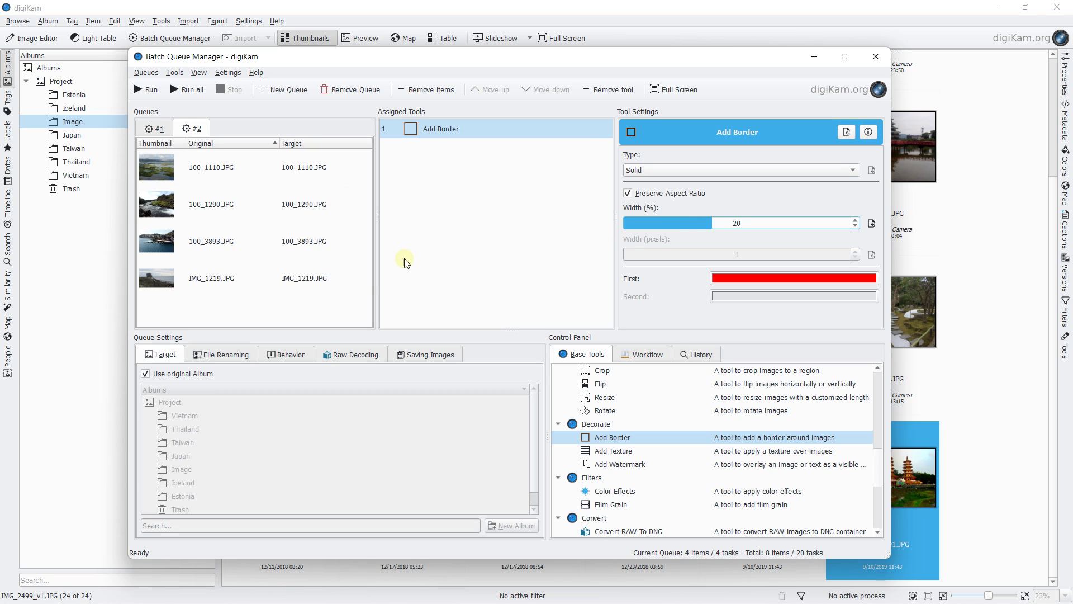
Check queues #1 and #2 once more and run all queues together
left_click(158, 129)
left_click(198, 129)
left_click(159, 130)
left_click(195, 129)
left_click(159, 130)
left_click(188, 129)
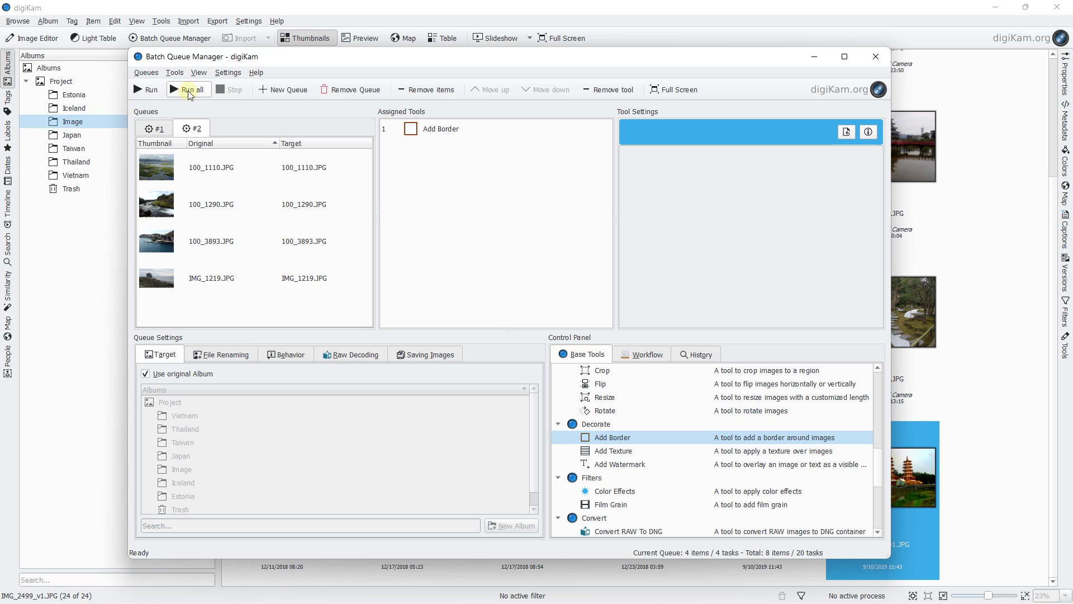
left_click(189, 93)
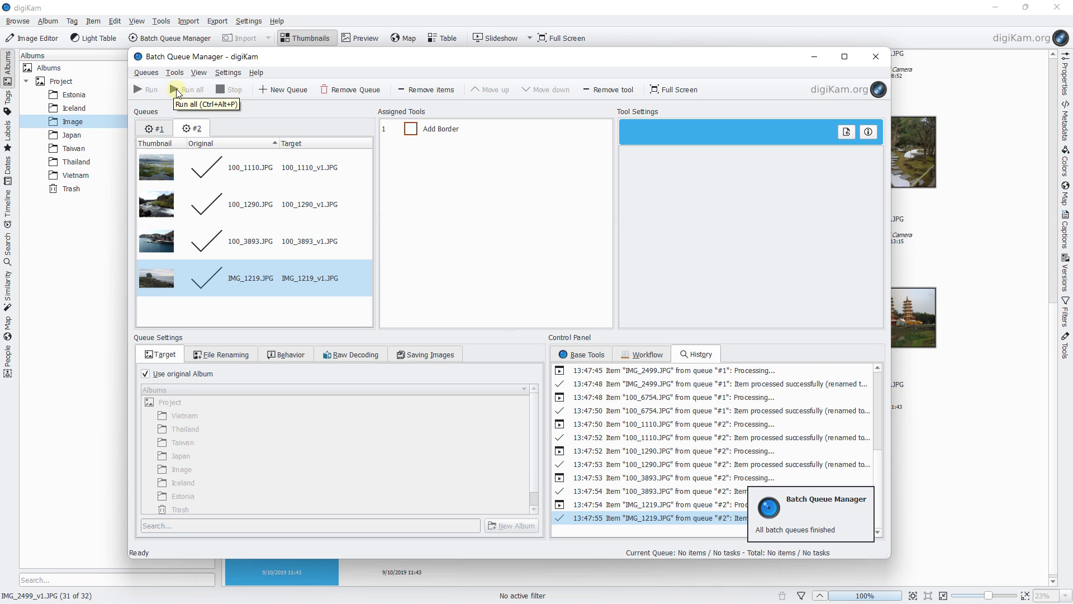
Look over the processed queues #1 and #2 and close the Batch Queue Manager
left_click(156, 133)
left_click(189, 129)
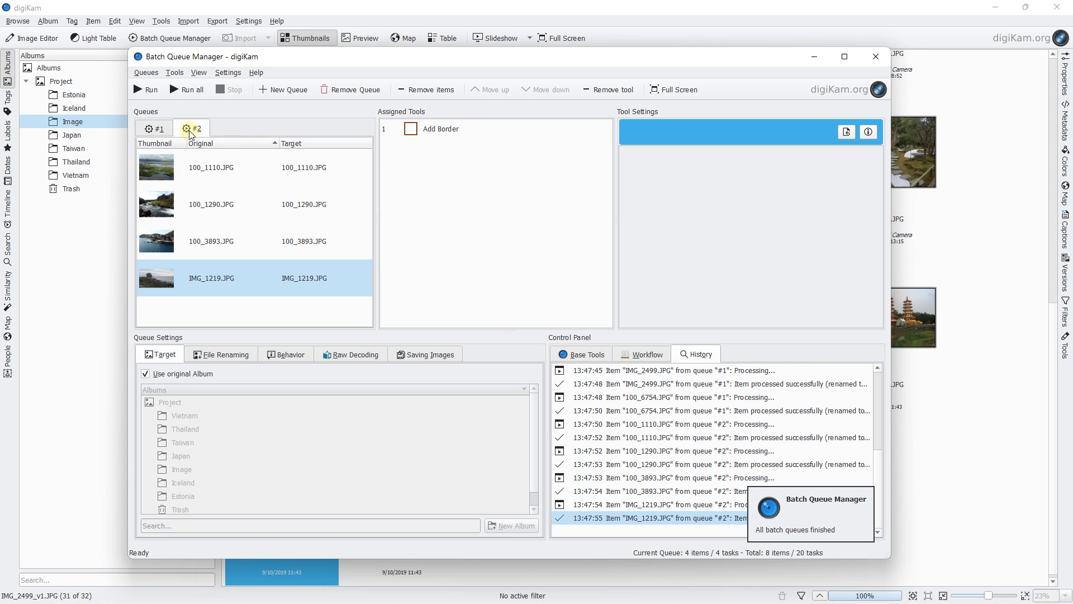
left_click(161, 133)
left_click(177, 129)
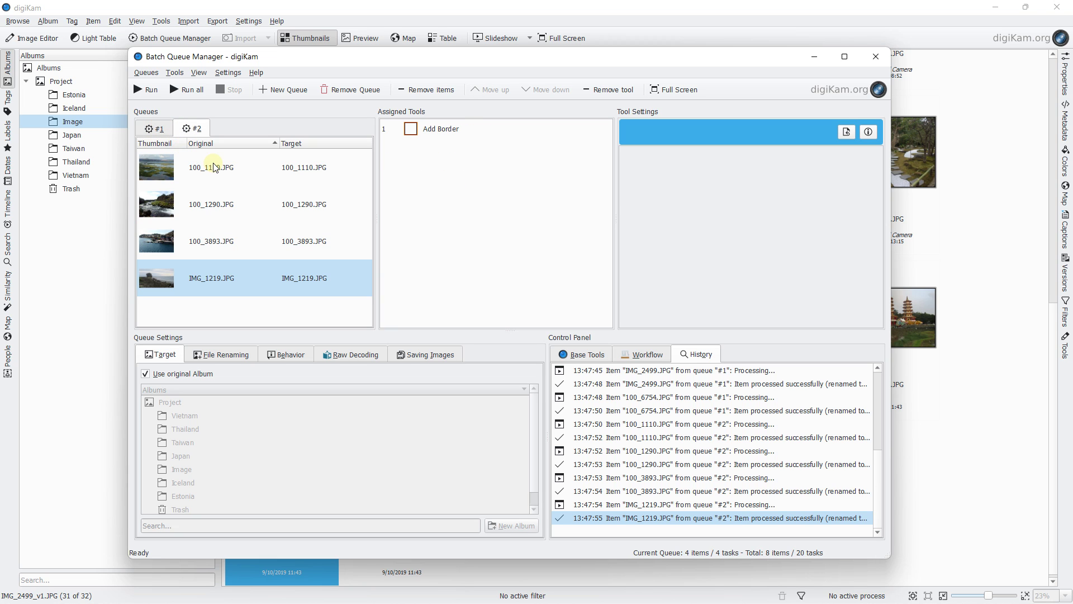
left_click(875, 56)
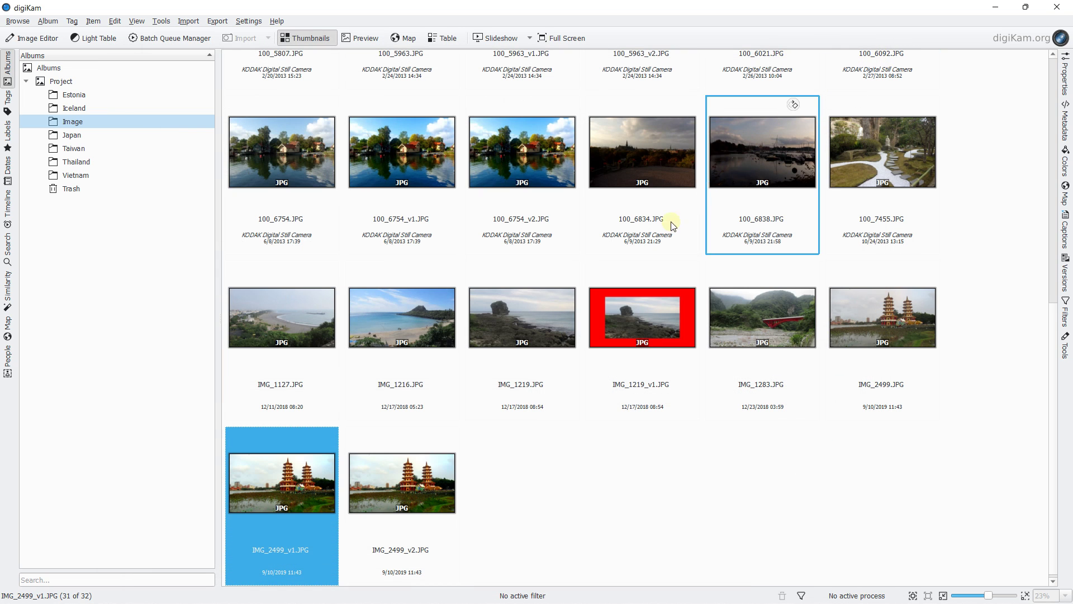
Examine the Image album's thumbnails for the color-corrected and red-bordered versions created from both queues
scroll(597, 322, "up", 10)
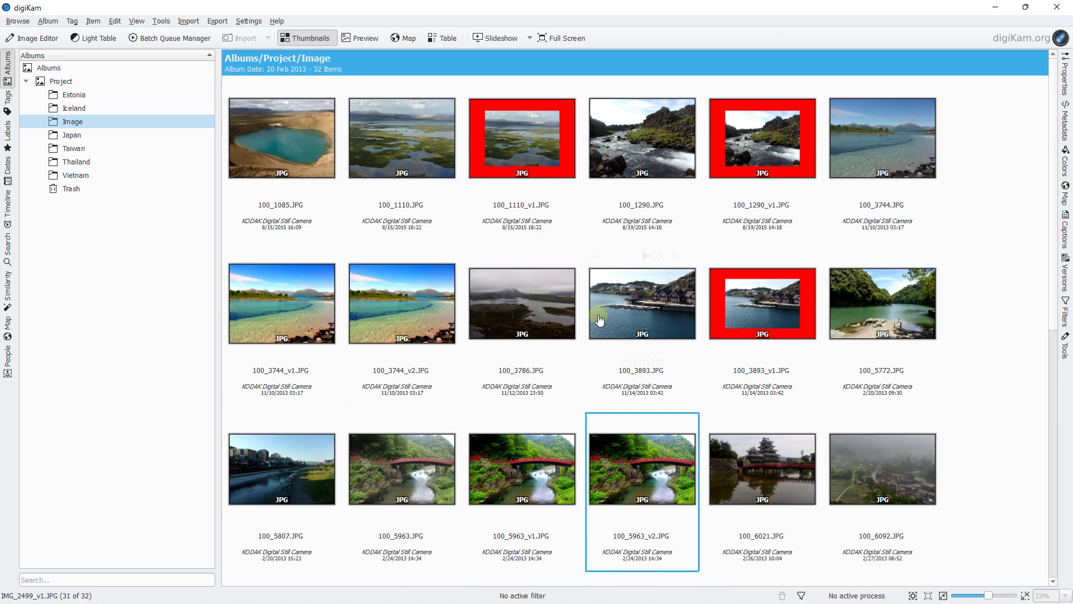
scroll(536, 191, "down", 10)
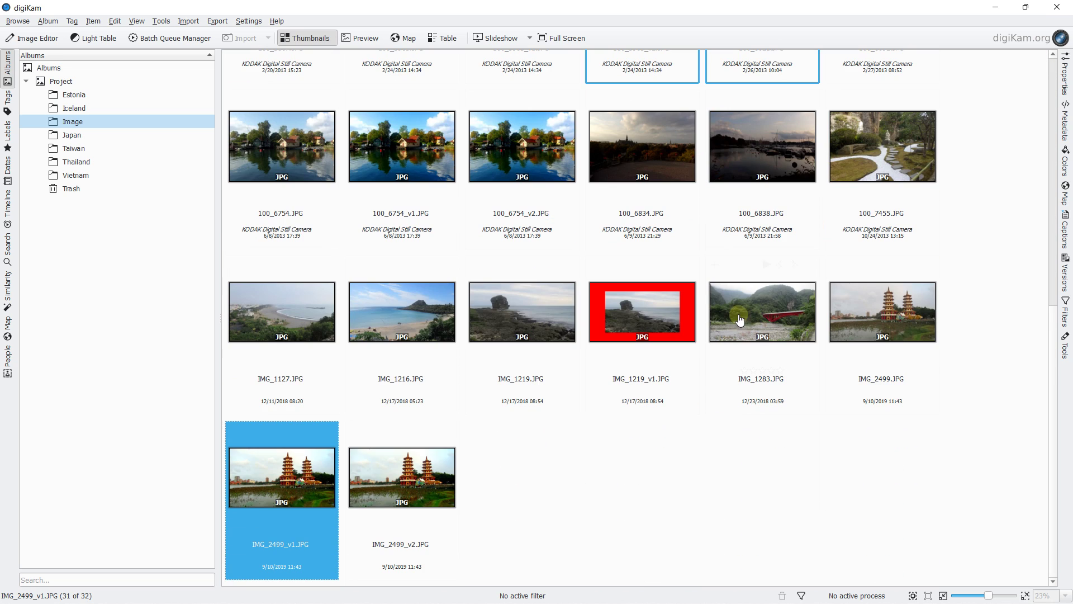
scroll(578, 350, "up", 5)
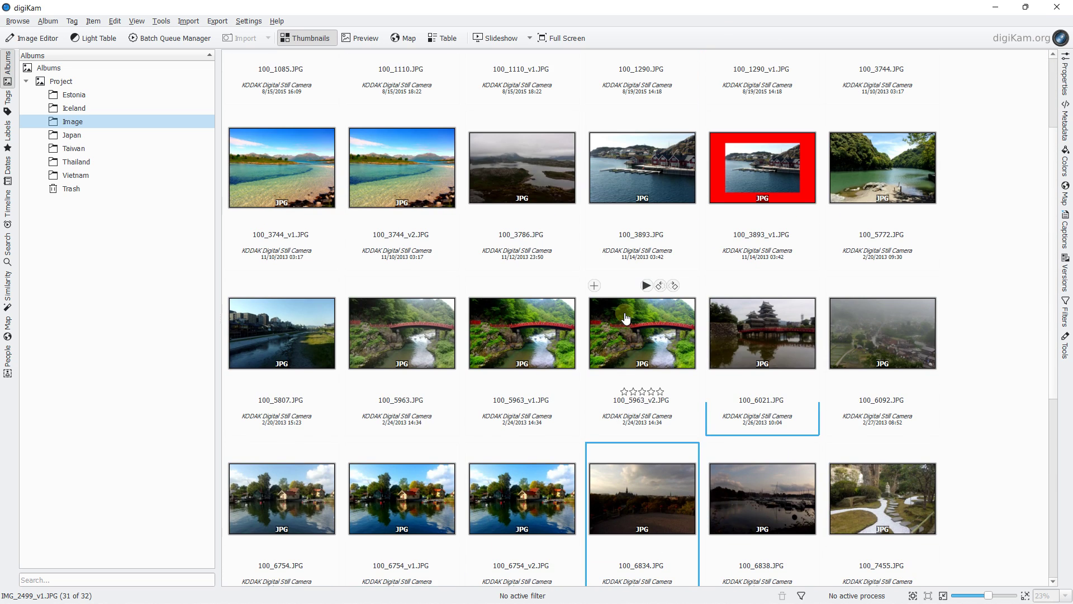
scroll(623, 310, "down", 4)
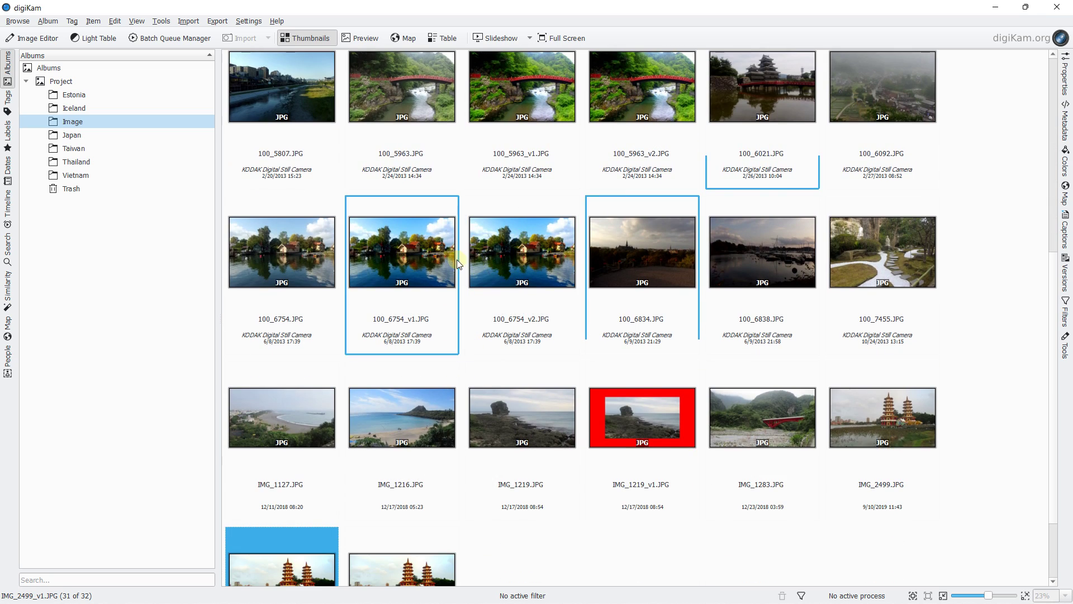
scroll(545, 278, "up", 1)
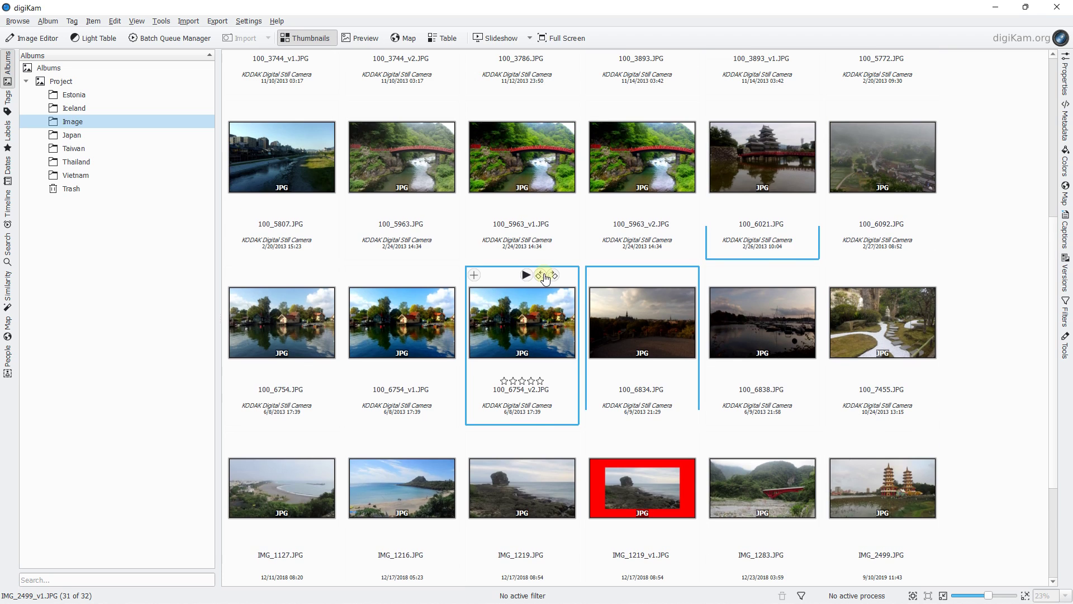
scroll(544, 277, "up", 3)
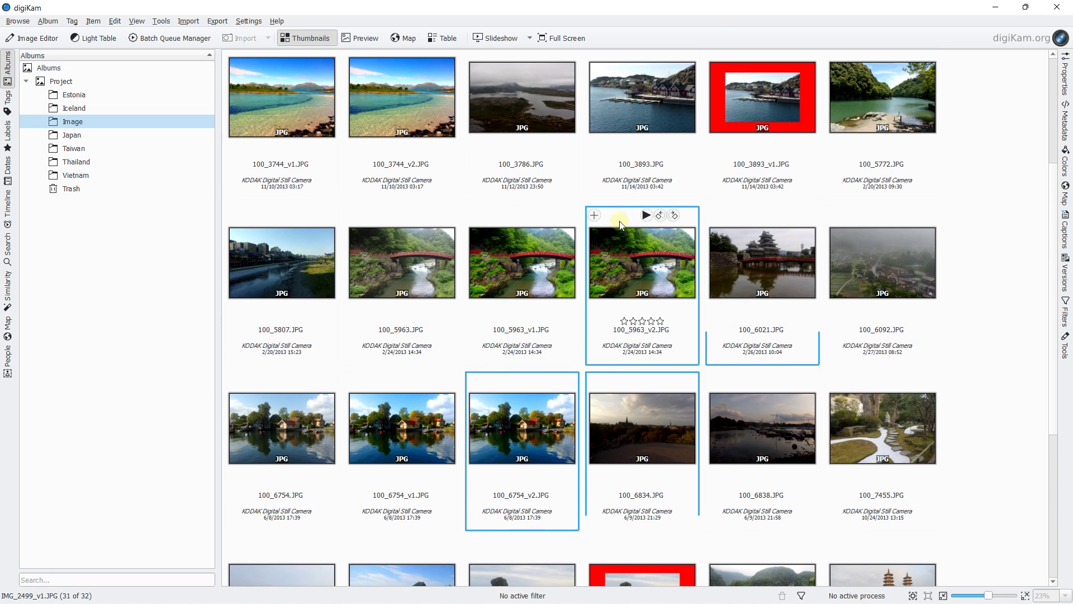
left_click(491, 277, "ctrl")
scroll(503, 273, "up", 2)
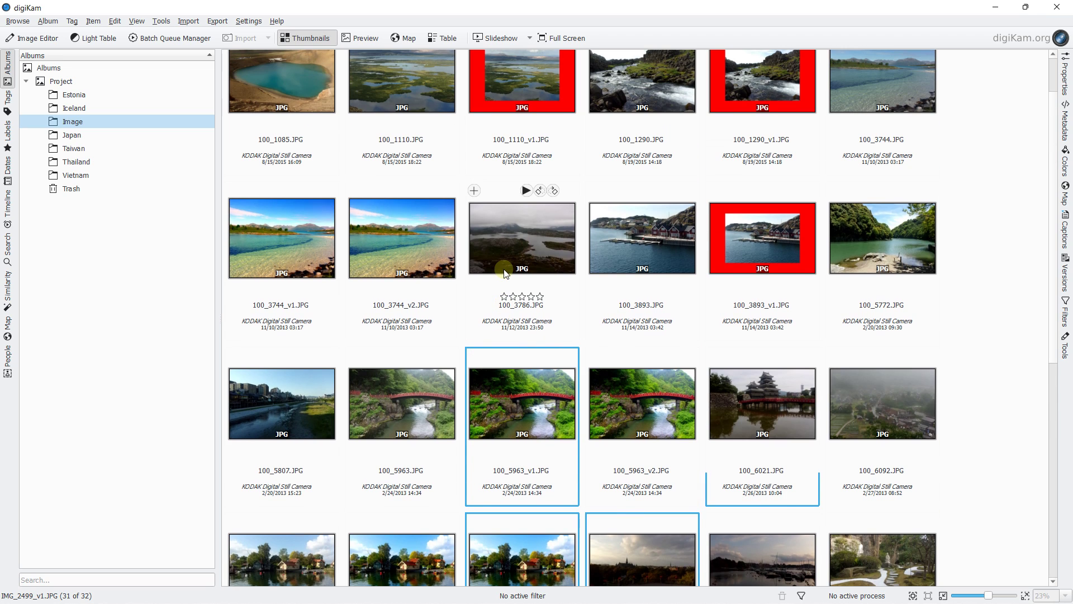
left_click(526, 237, "ctrl")
scroll(531, 192, "up", 1)
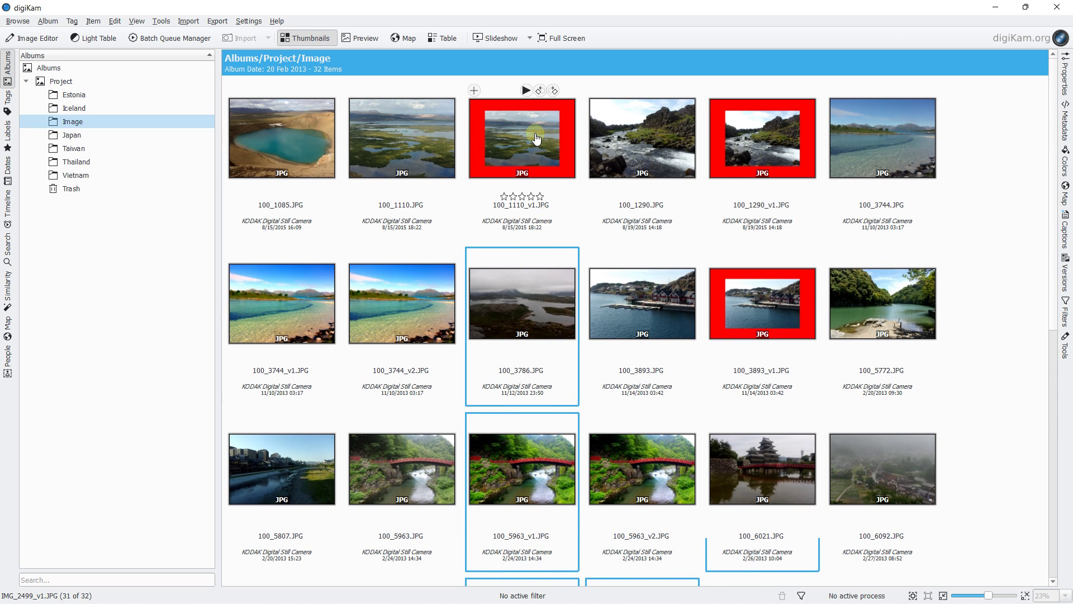
left_click(655, 131, "ctrl")
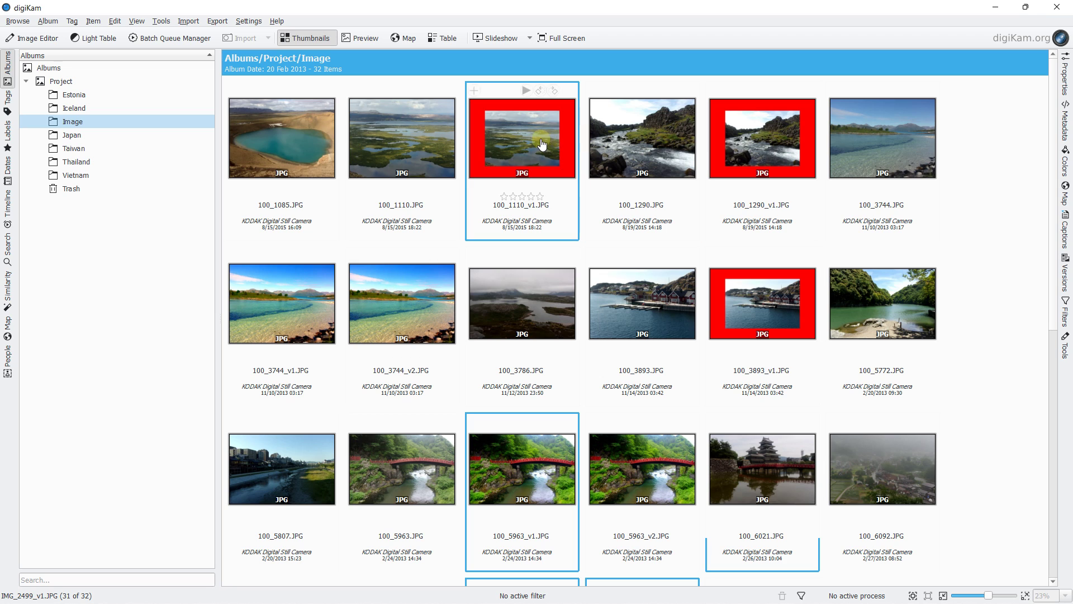
Open the Batch Queue Manager again, clear IMG_2499_v1.JPG from queue #3, and remove the emptied queue
left_click(200, 40)
left_click(191, 128)
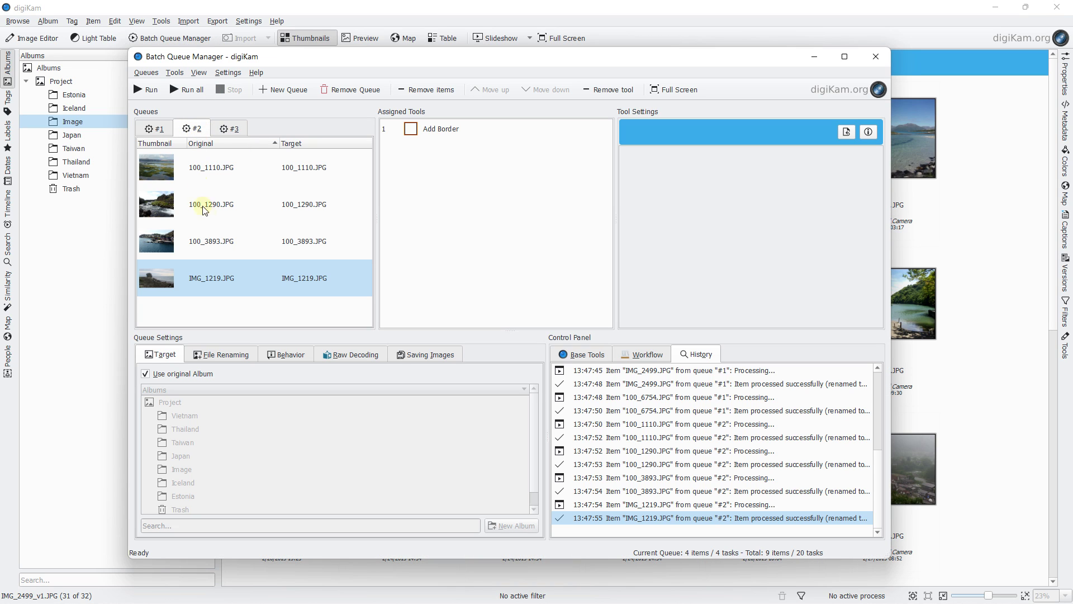
left_click(228, 128)
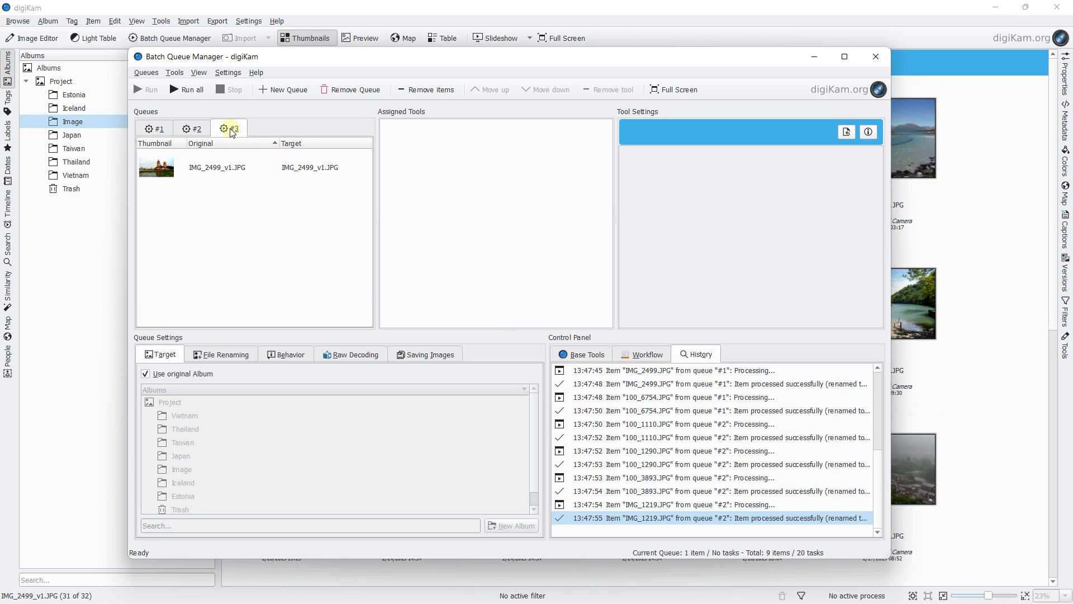
left_click(233, 168)
right_click(233, 168)
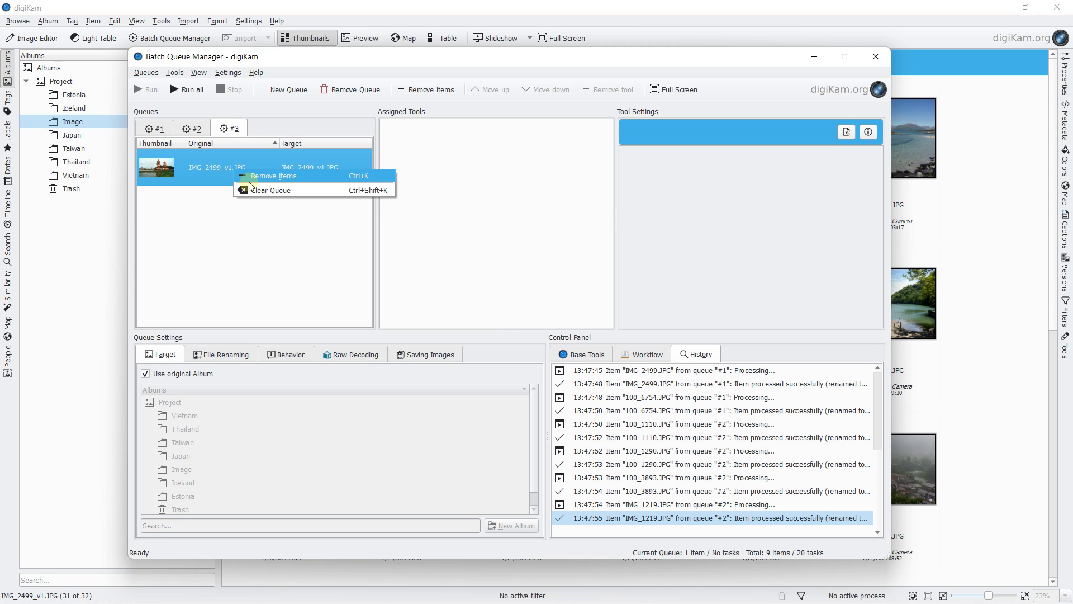
left_click(250, 190)
left_click(190, 131)
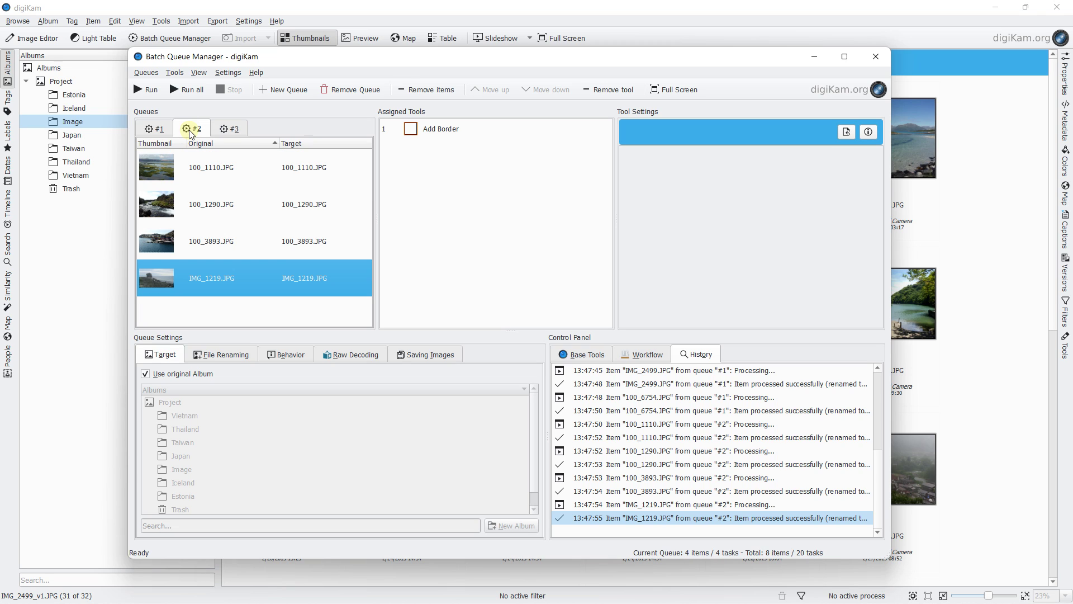
left_click(218, 130)
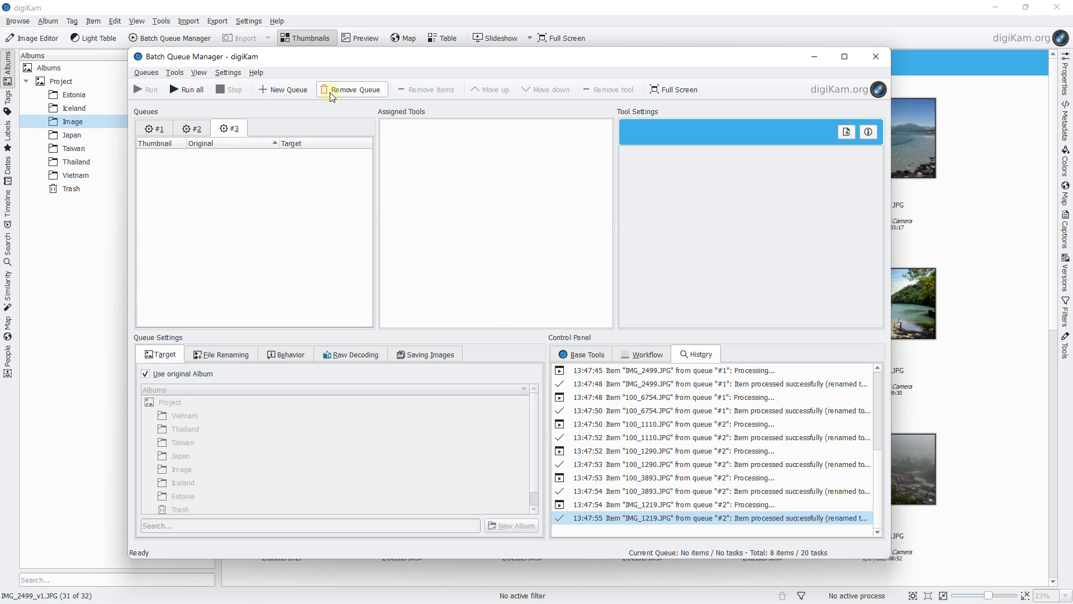
left_click(346, 90)
Compare the photos and assigned tools of queues #1 and #2, ending on queue #1
left_click(161, 130)
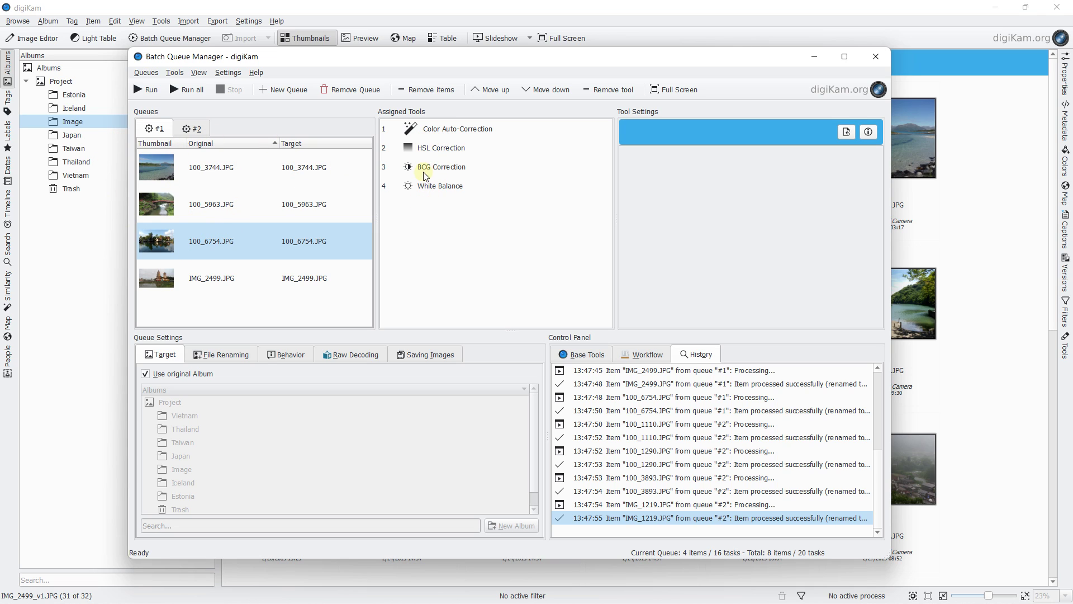
left_click(195, 128)
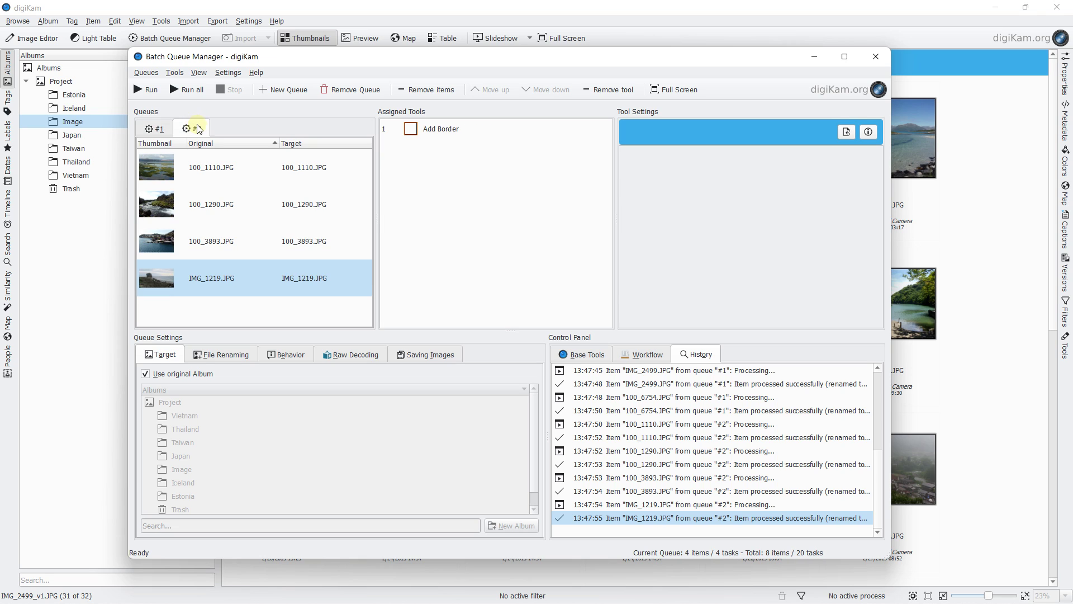
left_click(159, 130)
left_click(188, 129)
left_click(158, 130)
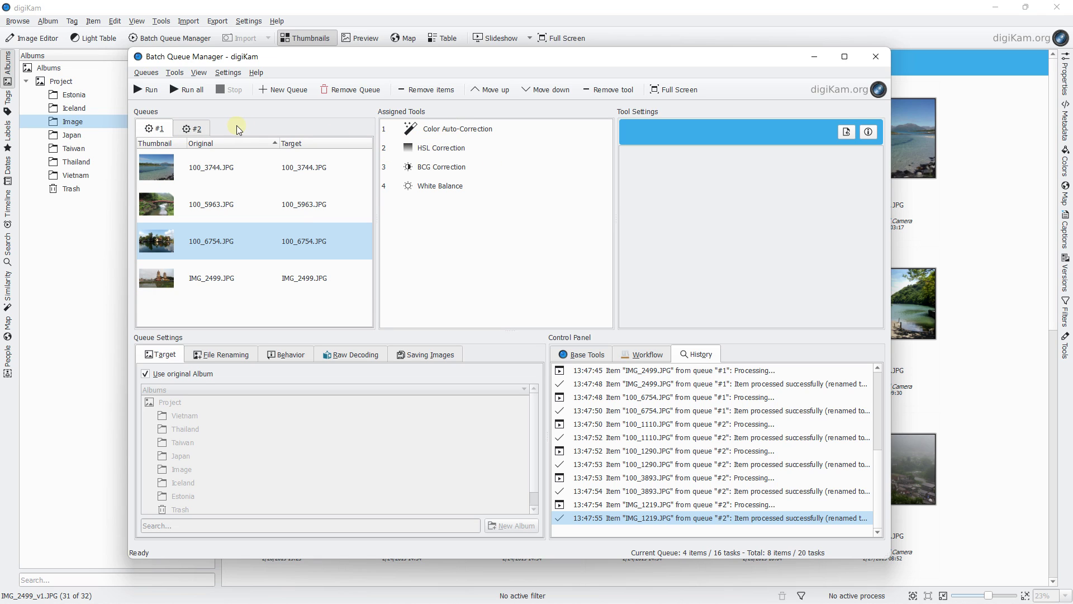
Review the settings of queue #1's Color Auto-Correction, HSL Correction, BCG Correction and White Balance tools
left_click(423, 131)
left_click(422, 149)
left_click(422, 167)
left_click(424, 185)
left_click(427, 166)
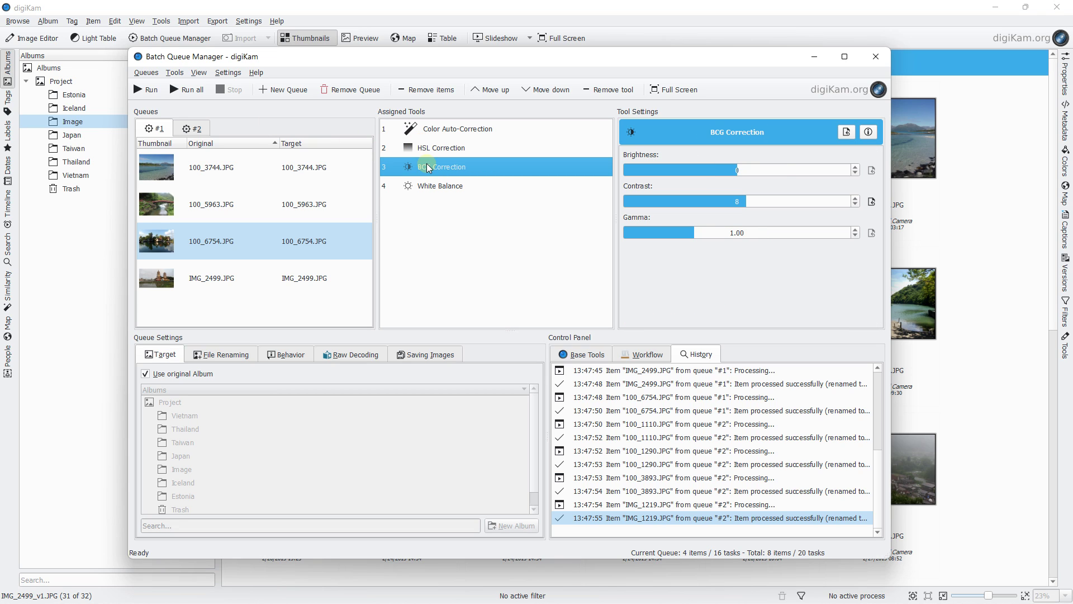
left_click(428, 147)
left_click(428, 134)
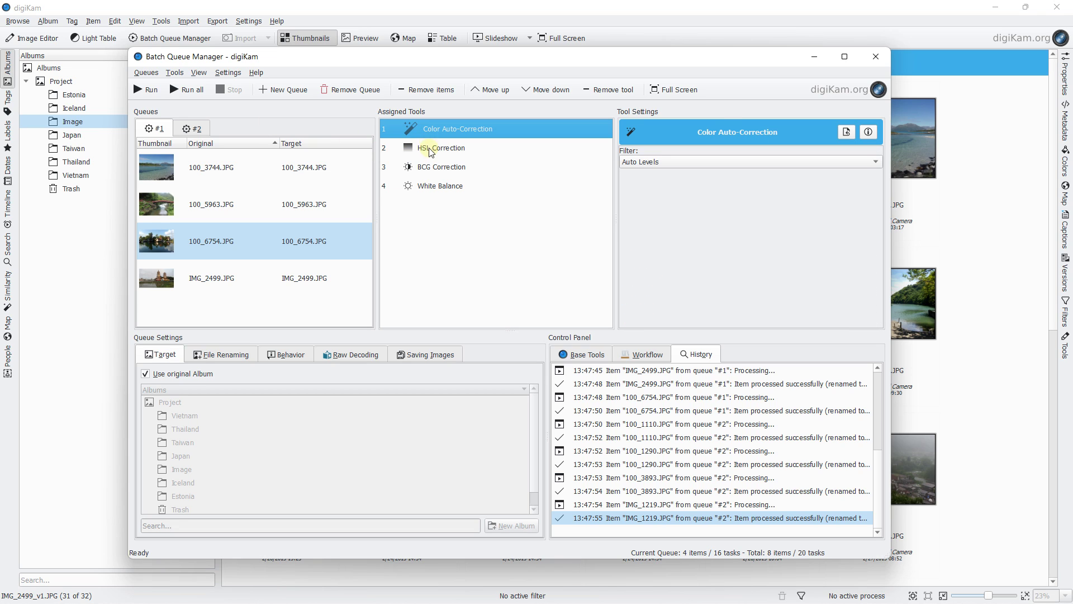
left_click(436, 187)
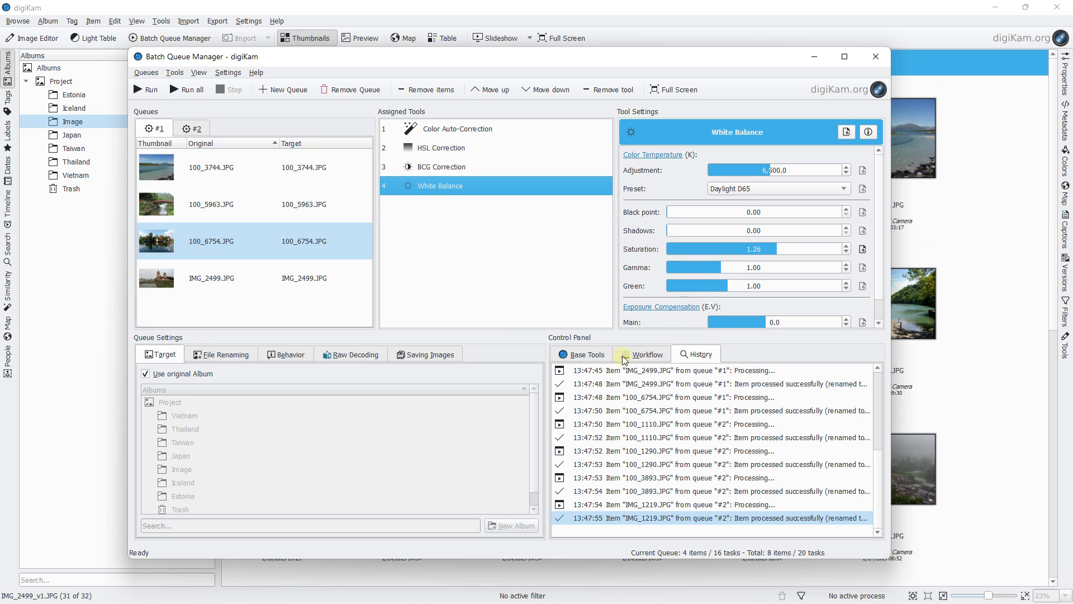
Assign the Add Border tool to queue #1 after White Balance and set the border width to 4%
left_click(591, 354)
scroll(671, 455, "down", 1)
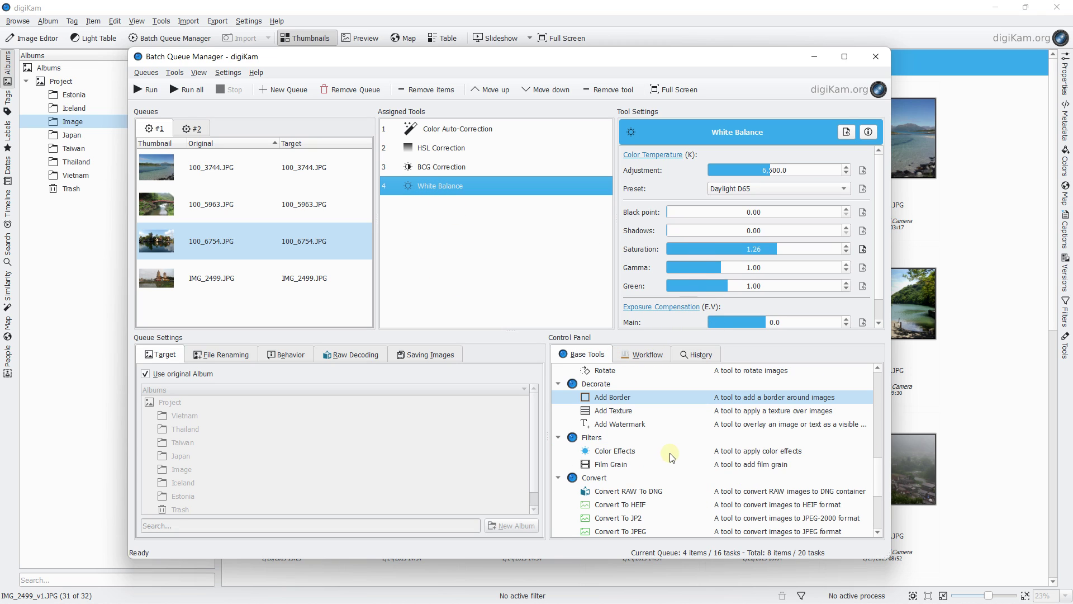
left_click(611, 398)
double_click(613, 398)
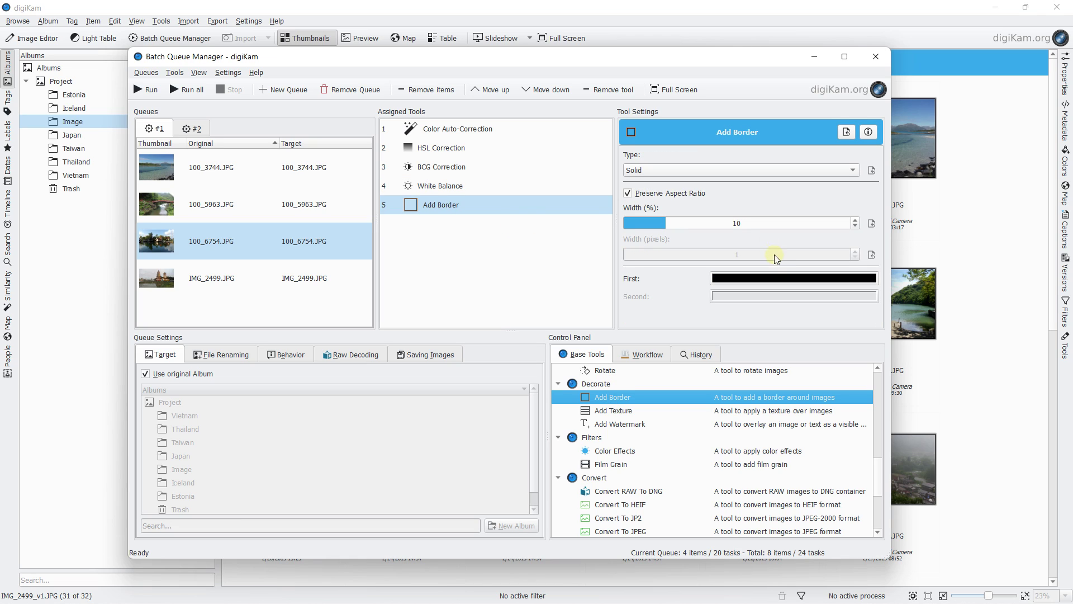
left_click_drag(670, 222, 644, 225)
Set queue #1's first border color to bright blue with hue 232 and saturation 255, and run only this queue
left_click(733, 283)
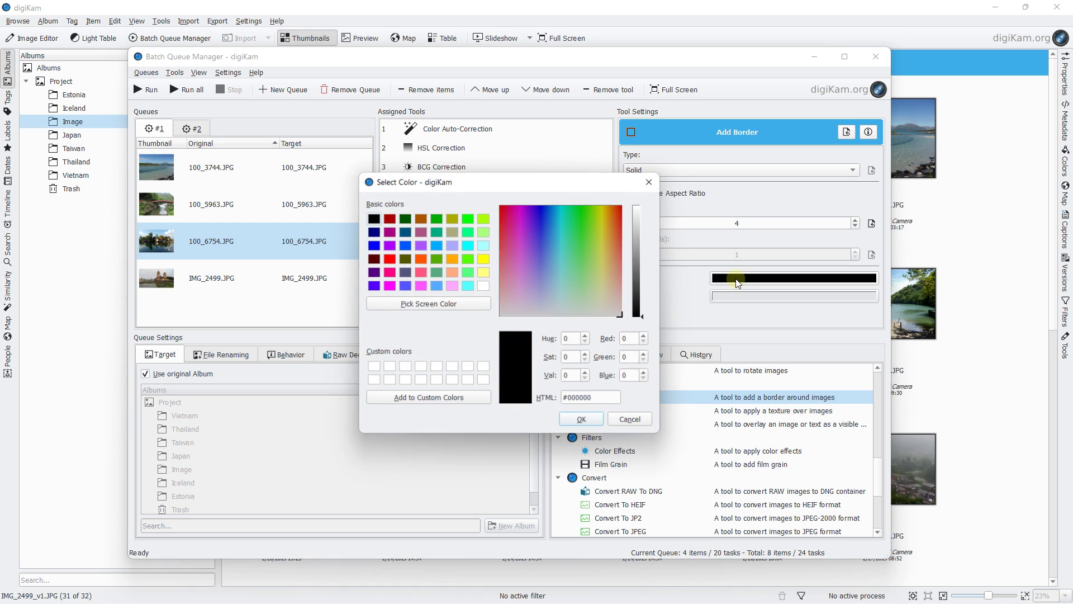
left_click_drag(579, 257, 543, 205)
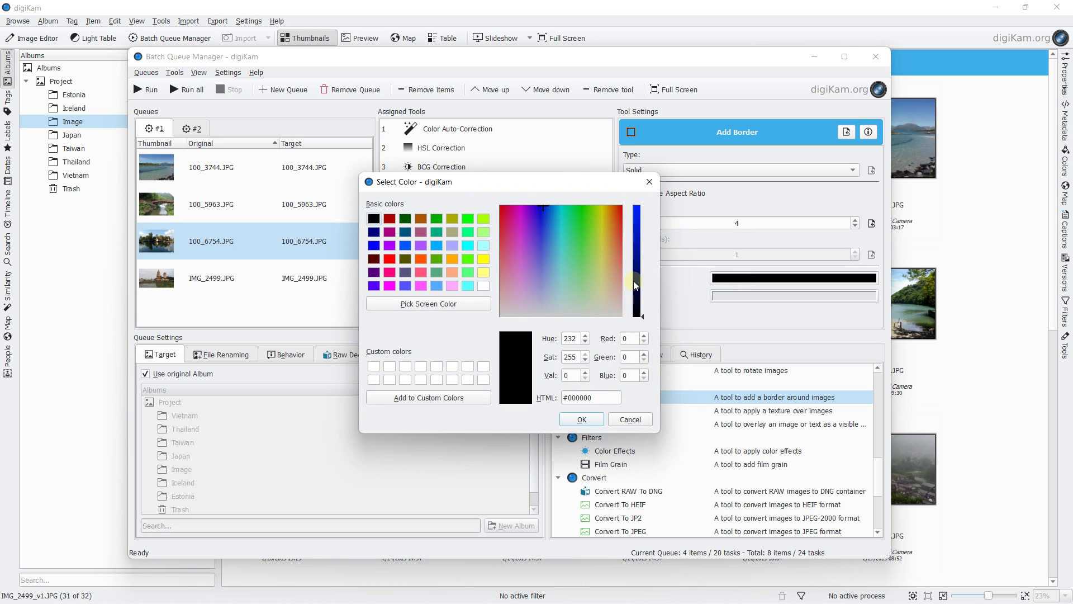
left_click_drag(634, 281, 641, 209)
left_click(581, 419)
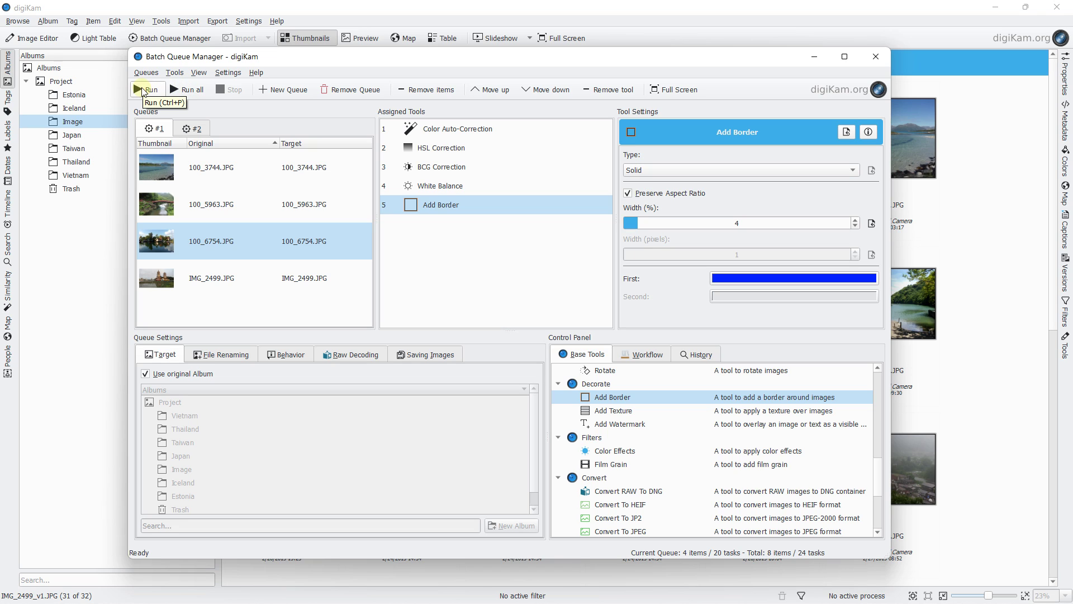
left_click(144, 90)
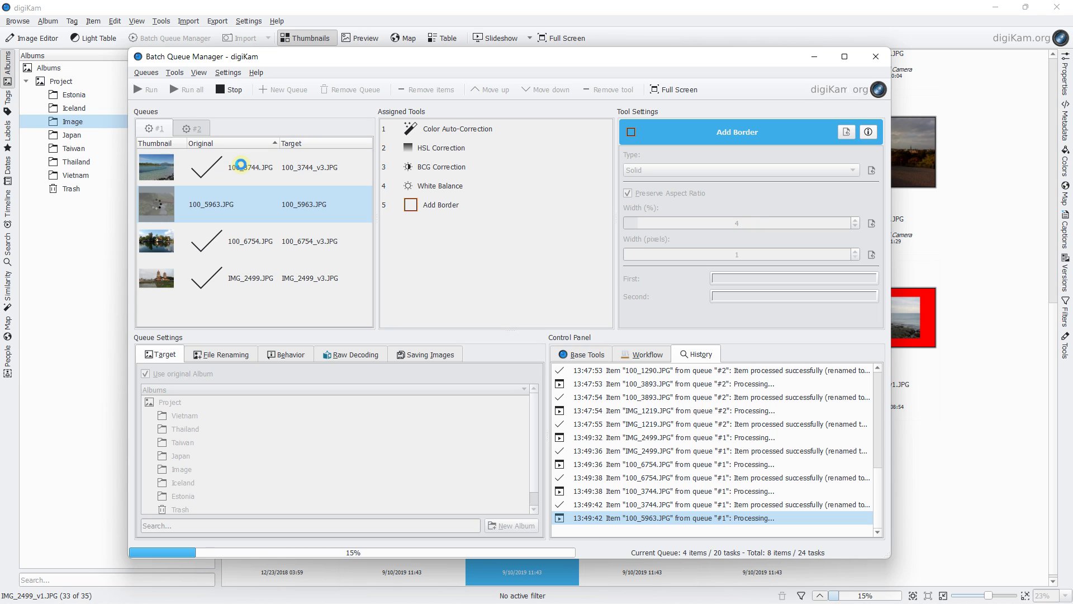
Close the Batch Queue Manager and inspect the blue-bordered _v3 photos in the Image album, ending with a preview of IMG_2499_v3.JPG
left_click(875, 56)
scroll(712, 179, "up", 5)
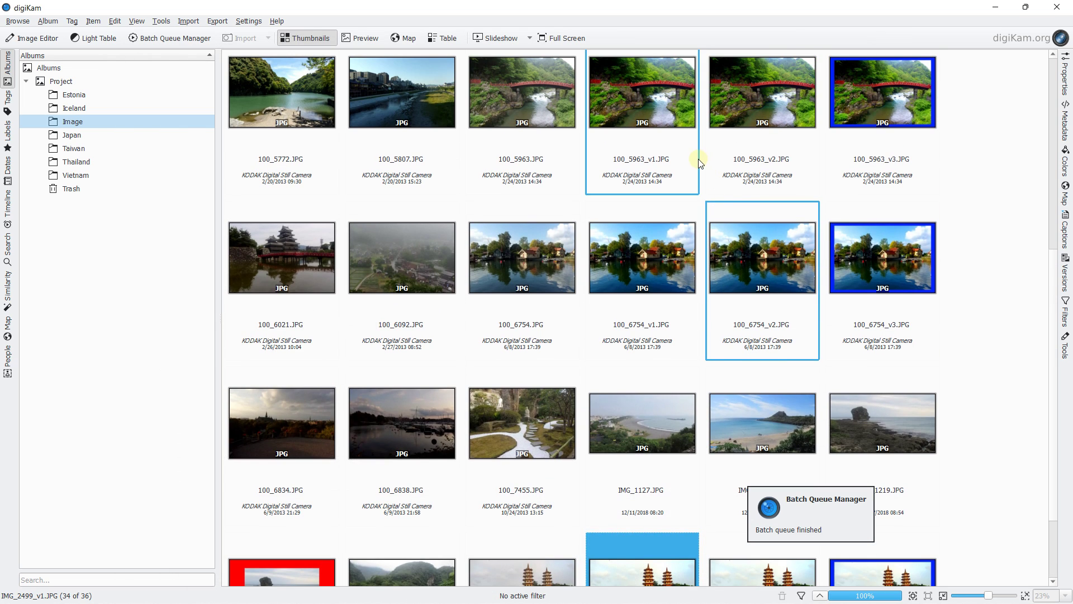
scroll(703, 159, "up", 4)
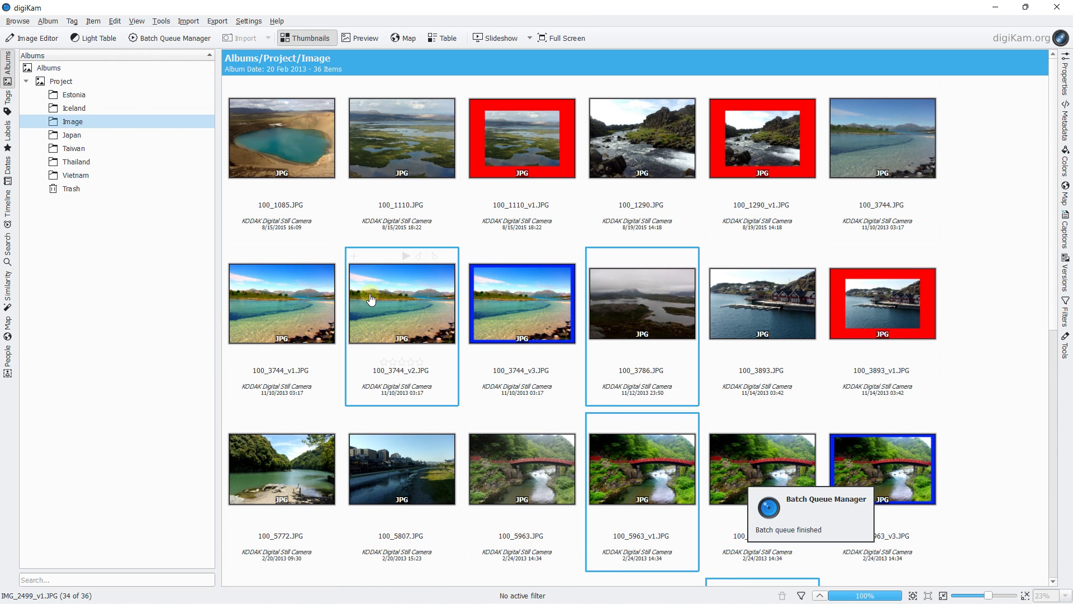
left_click(504, 298)
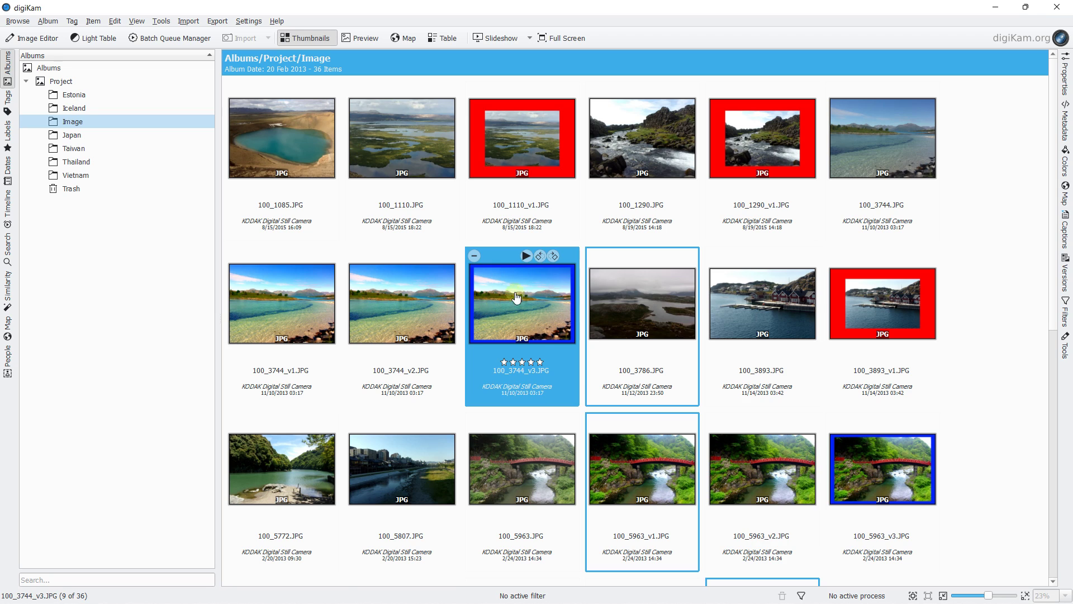
scroll(542, 277, "down", 1)
scroll(543, 273, "down", 4)
left_click(843, 367)
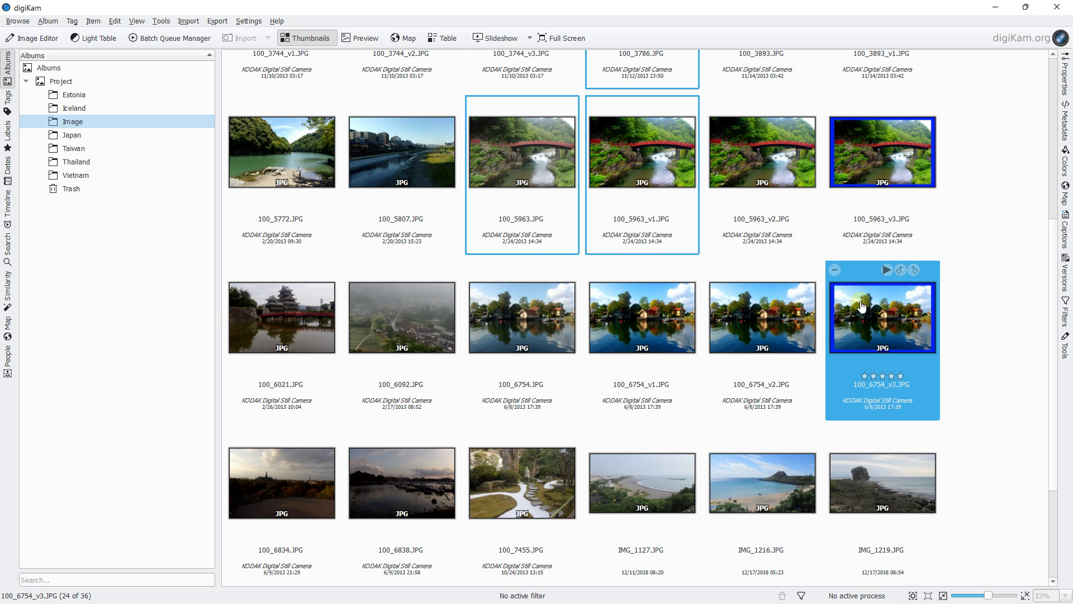
scroll(861, 306, "down", 2)
scroll(861, 306, "down", 1)
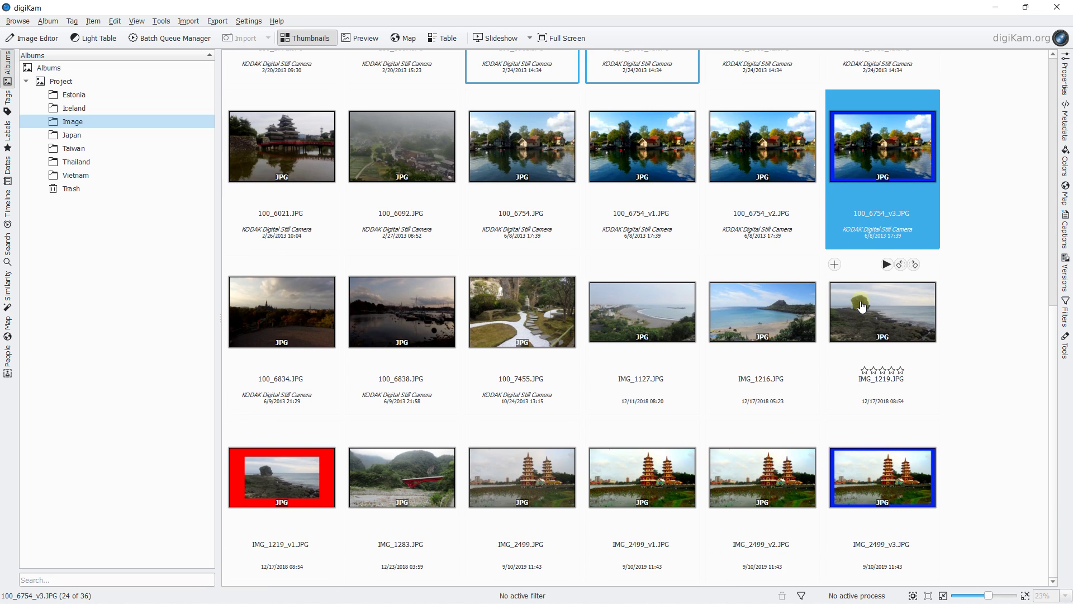
left_click(852, 484)
double_click(851, 484)
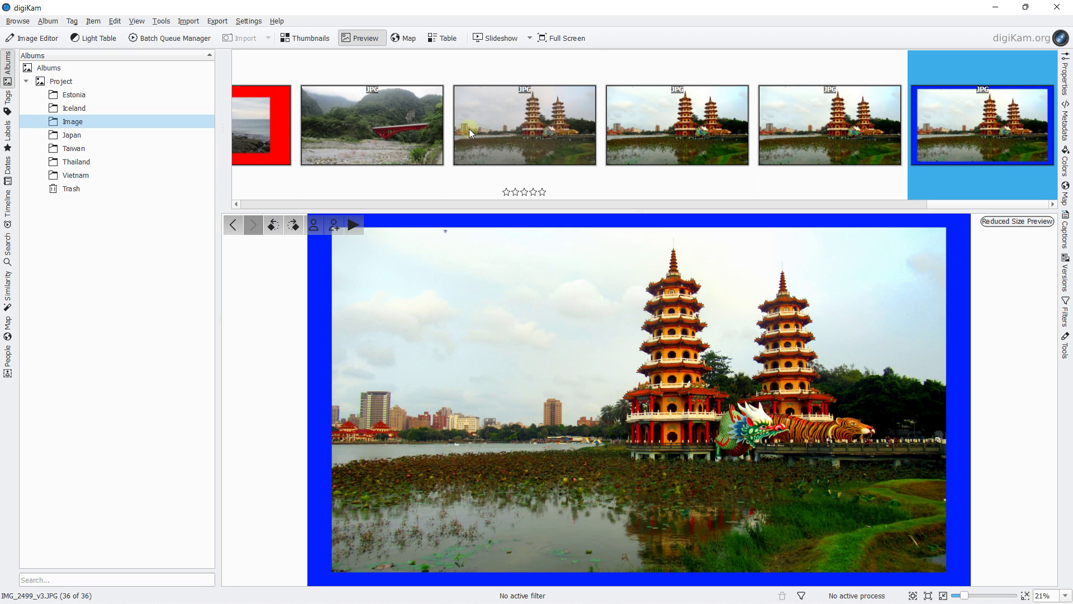
Reopen the Batch Queue Manager to check its queues and history, and close it again
left_click(161, 42)
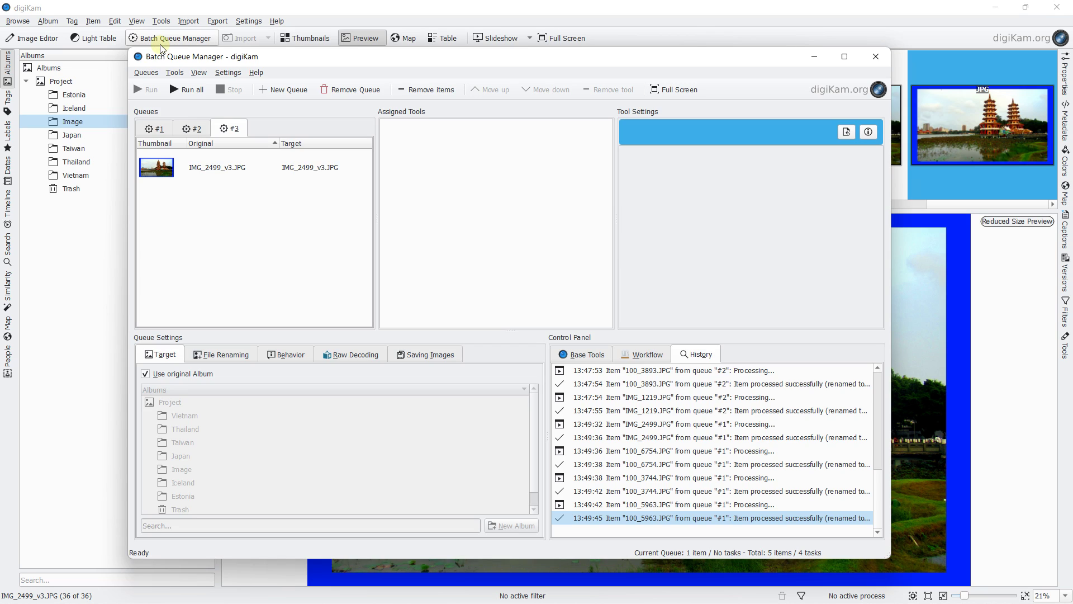
left_click(876, 56)
scroll(578, 179, "up", 3)
scroll(578, 179, "up", 6)
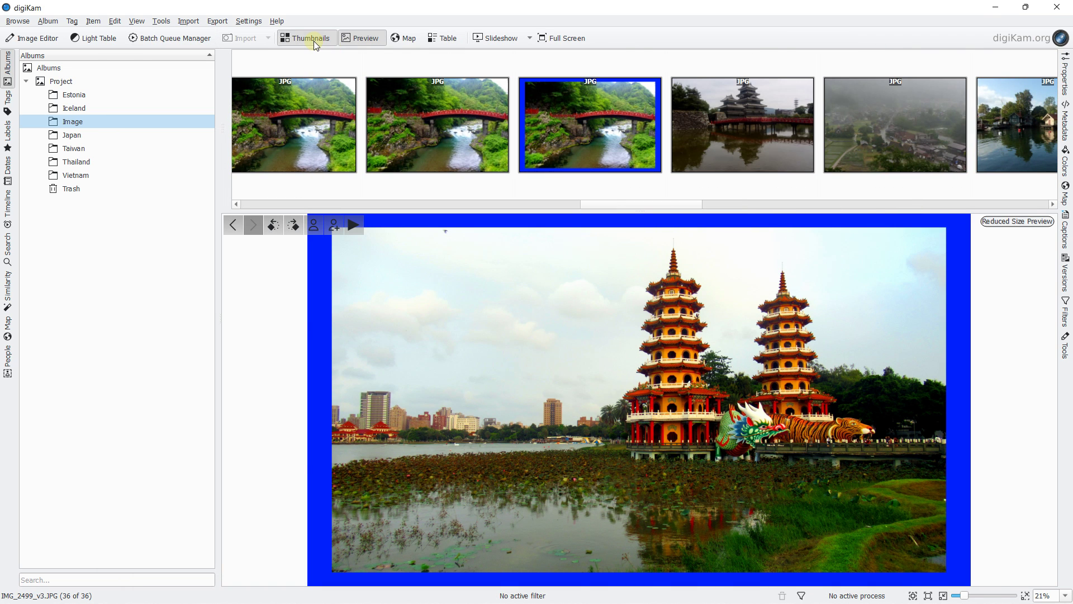
Return to the thumbnail view and move all edited copies ending in _v1, _v2 and _v3 in the Image album to the trash
left_click(313, 39)
scroll(588, 190, "up", 8)
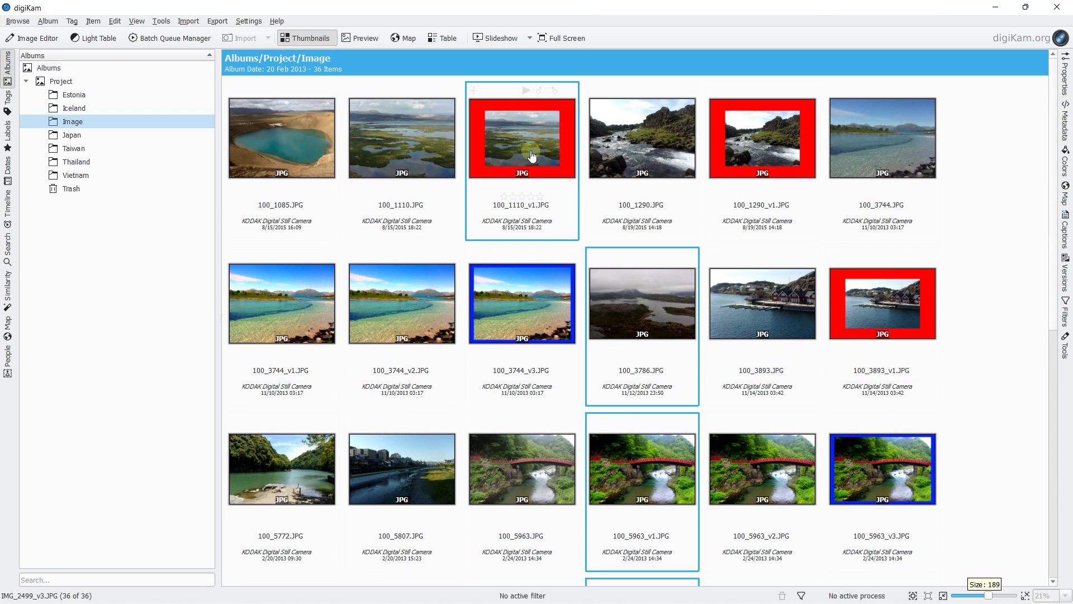
left_click(531, 157)
left_click(762, 145, "ctrl")
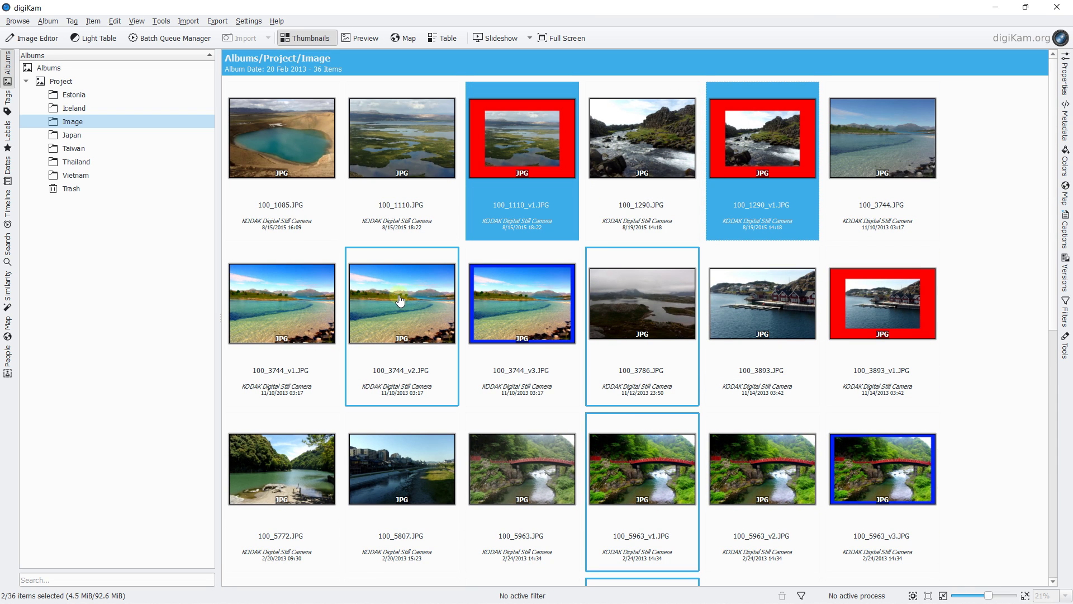
left_click(283, 304, "ctrl")
left_click(363, 303, "ctrl")
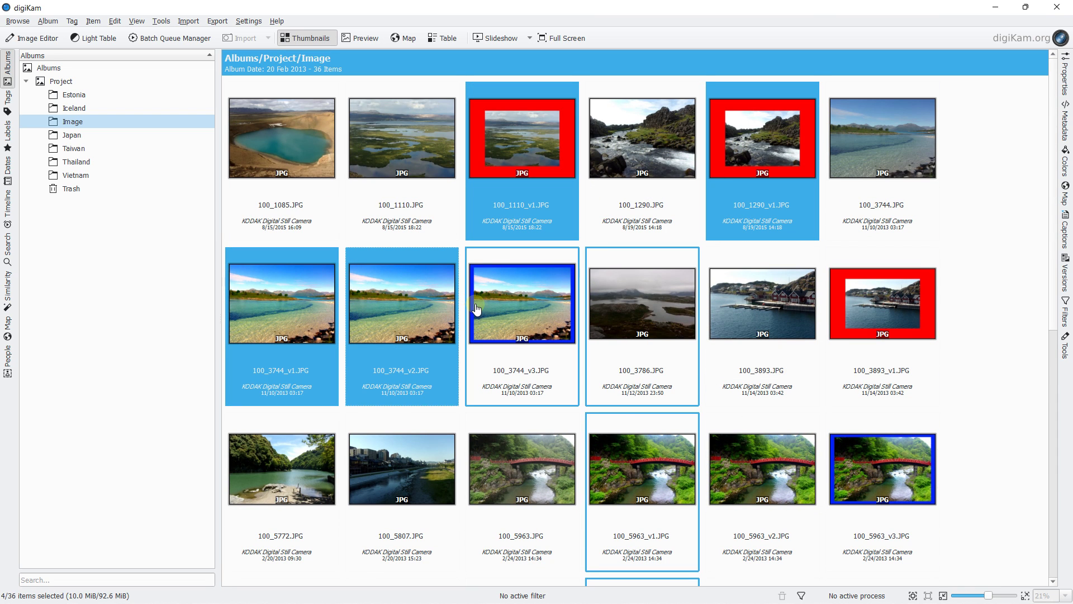
left_click(502, 307, "ctrl")
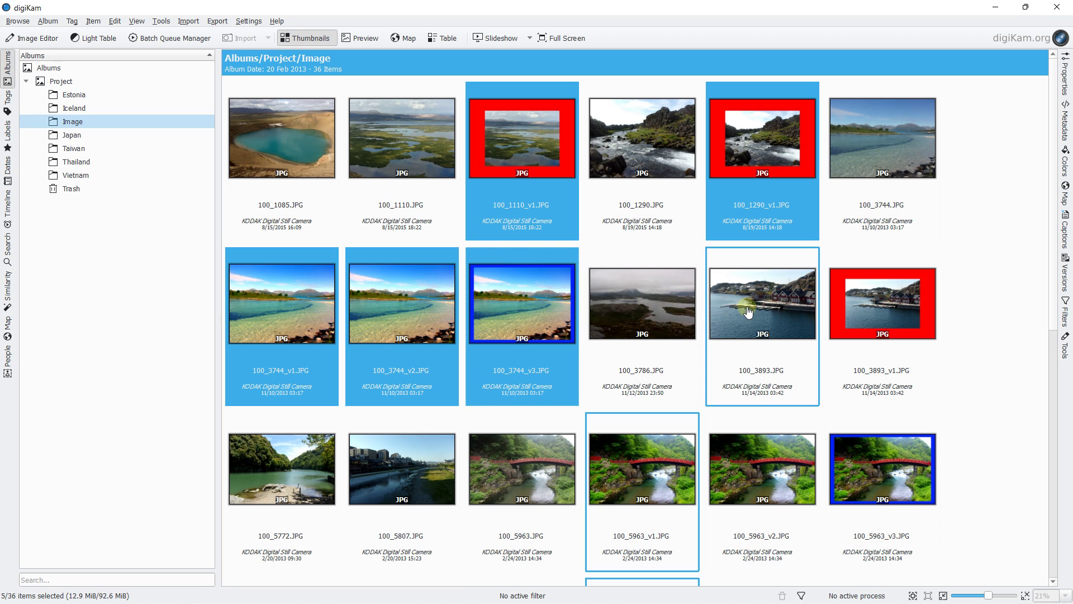
left_click(886, 313, "ctrl")
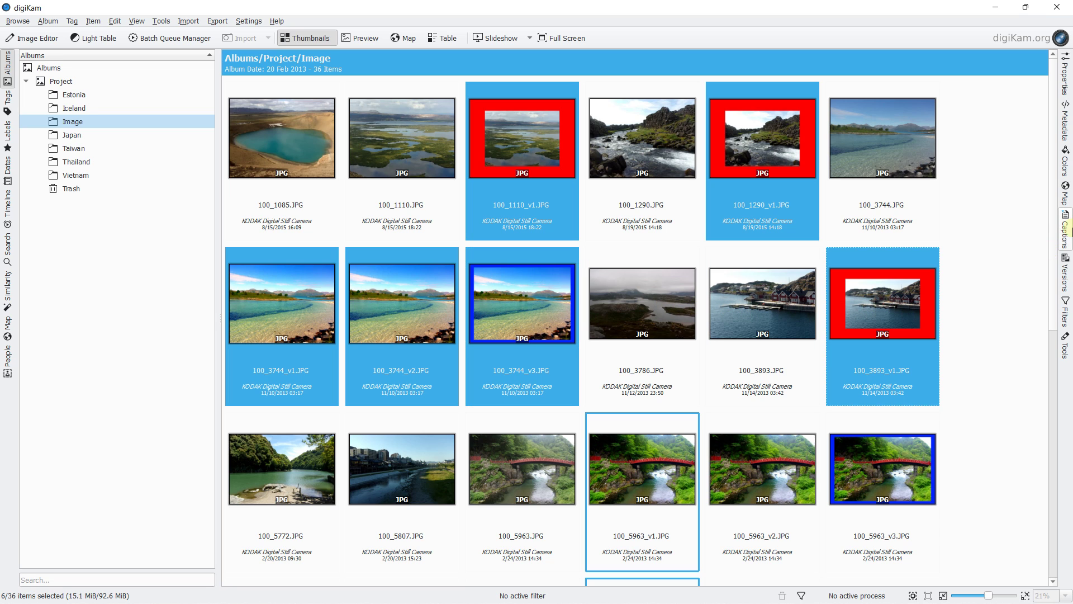
scroll(839, 347, "down", 1)
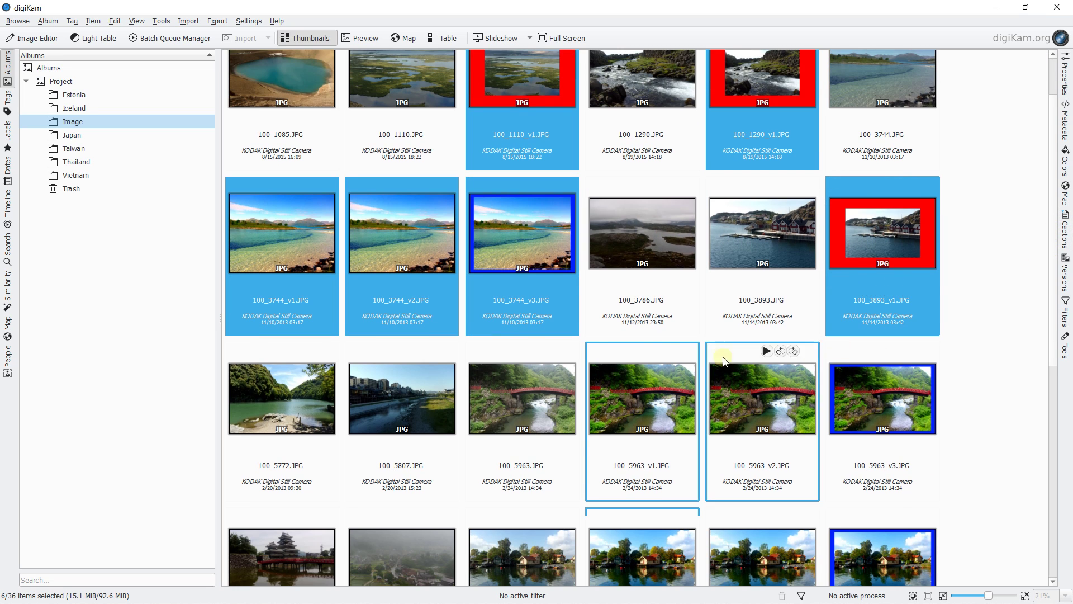
left_click(663, 401, "ctrl")
left_click(762, 398, "ctrl")
left_click(882, 397, "ctrl")
scroll(601, 305, "down", 4)
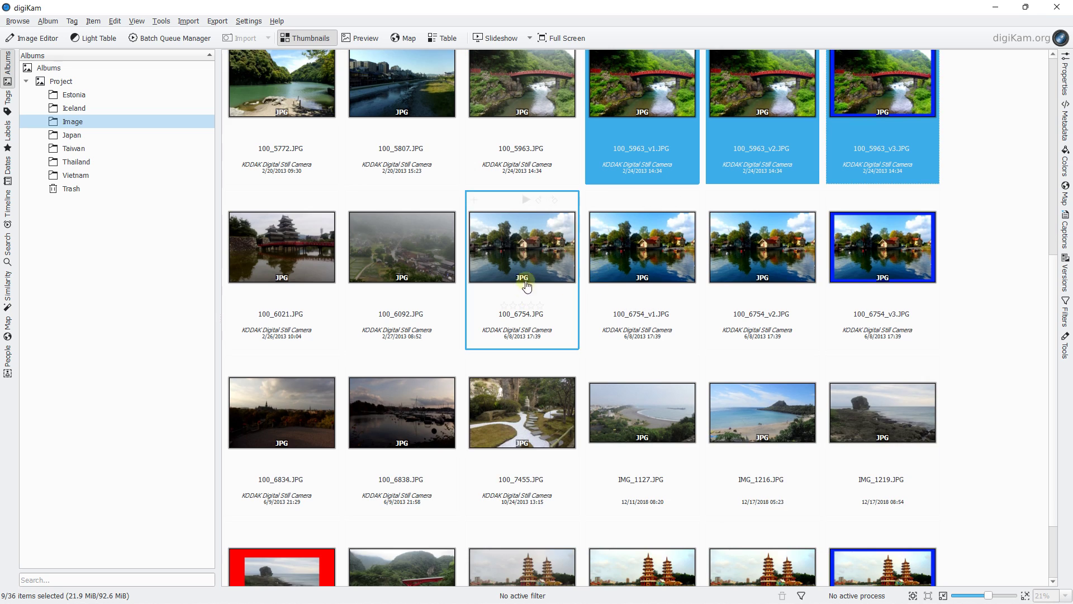
left_click(632, 249, "ctrl")
left_click(760, 250, "ctrl")
left_click(878, 248, "ctrl")
scroll(552, 273, "down", 2)
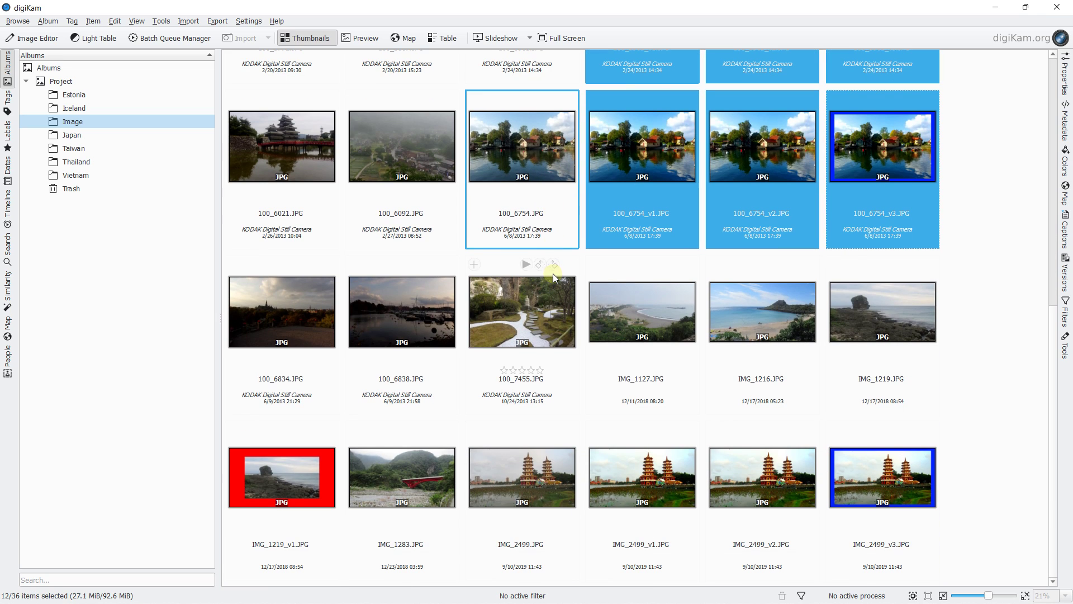
left_click(626, 452, "ctrl")
left_click(755, 447, "ctrl")
left_click(863, 433, "ctrl")
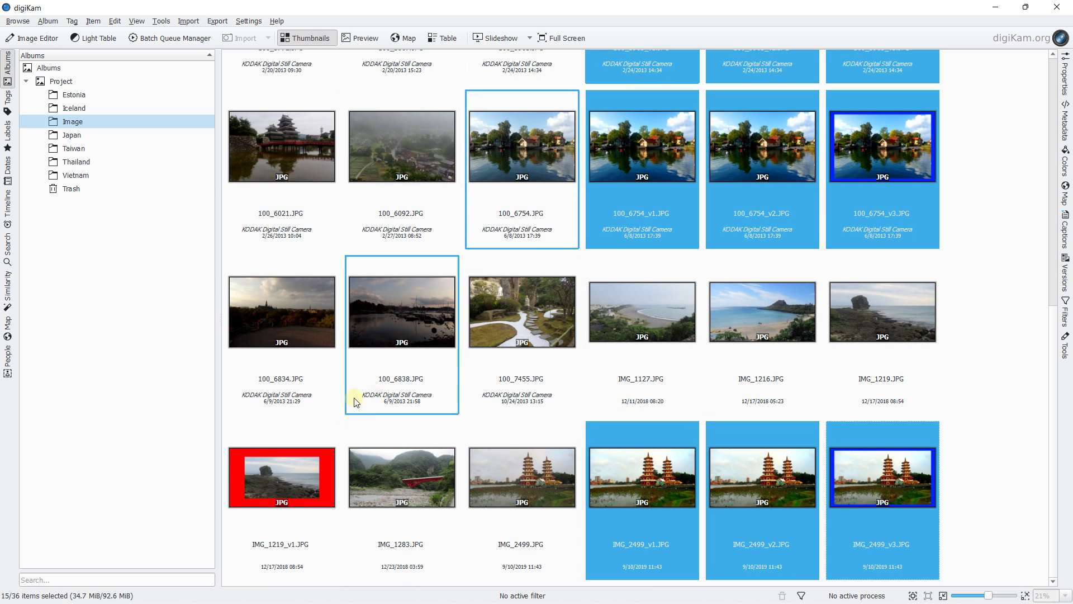
left_click(287, 481, "ctrl")
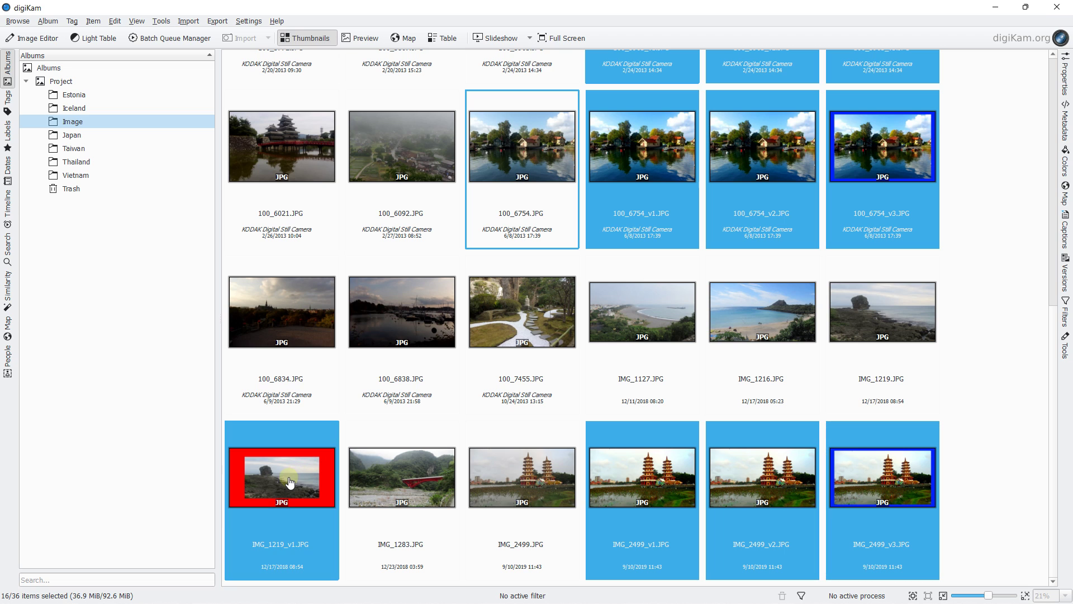
right_click(648, 486)
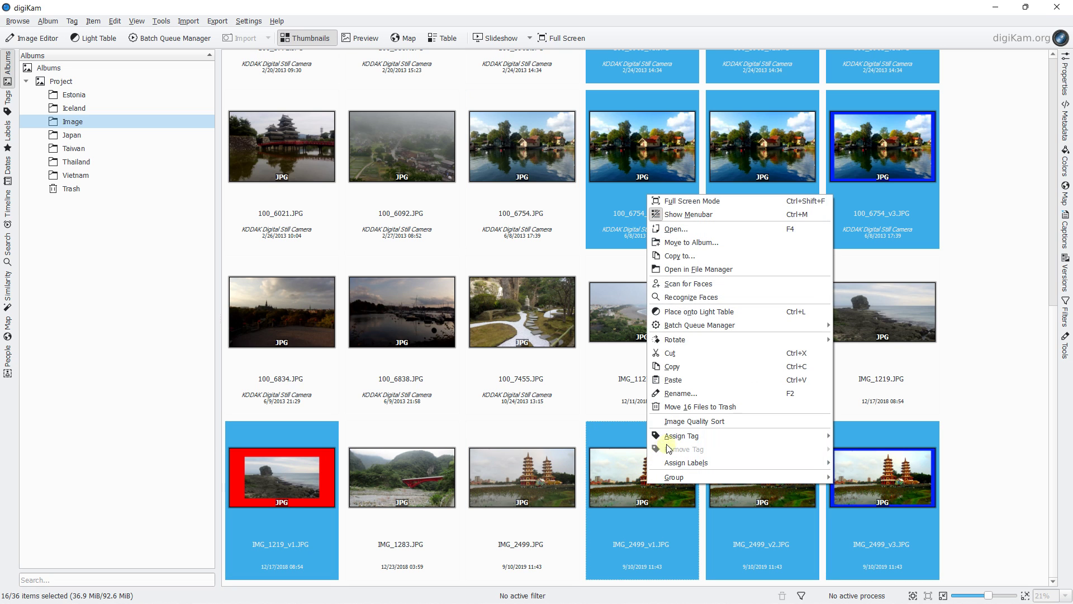
left_click(684, 407)
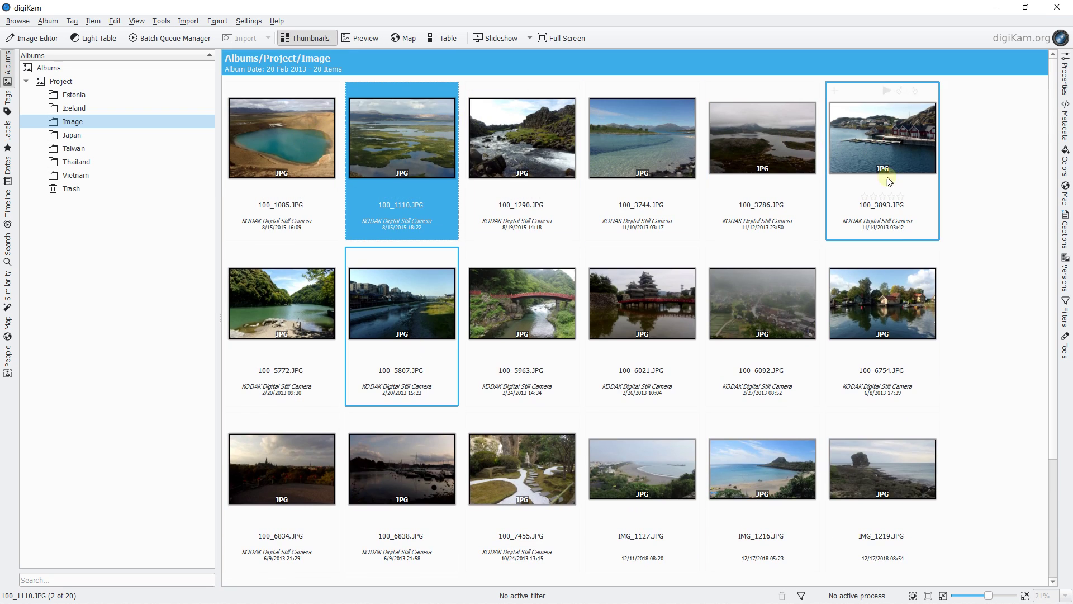
Permanently delete all items in the Project collection's trash
scroll(459, 322, "down", 3)
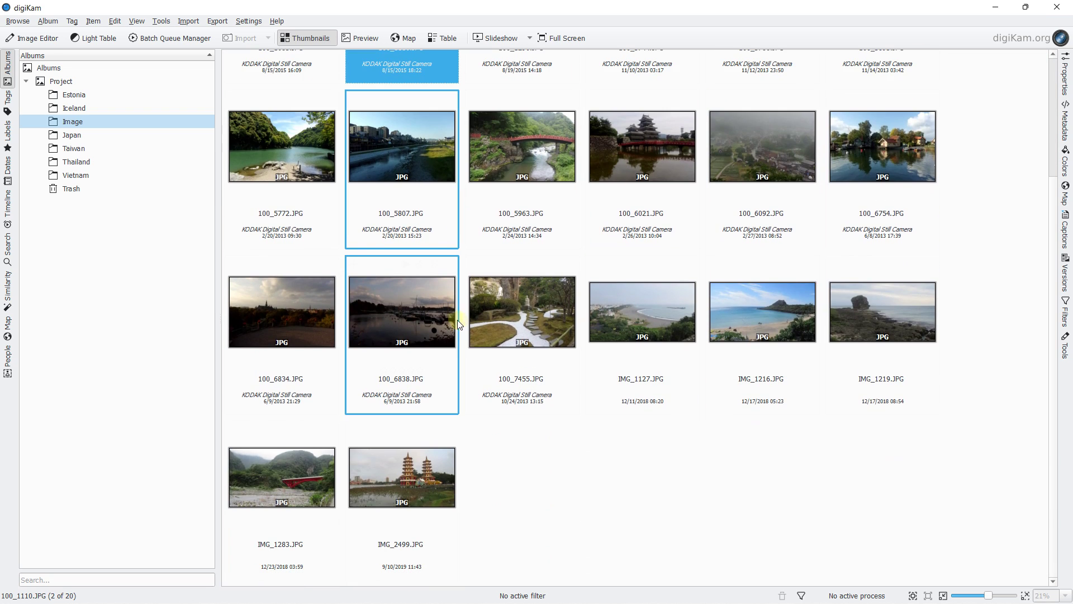
scroll(376, 286, "up", 3)
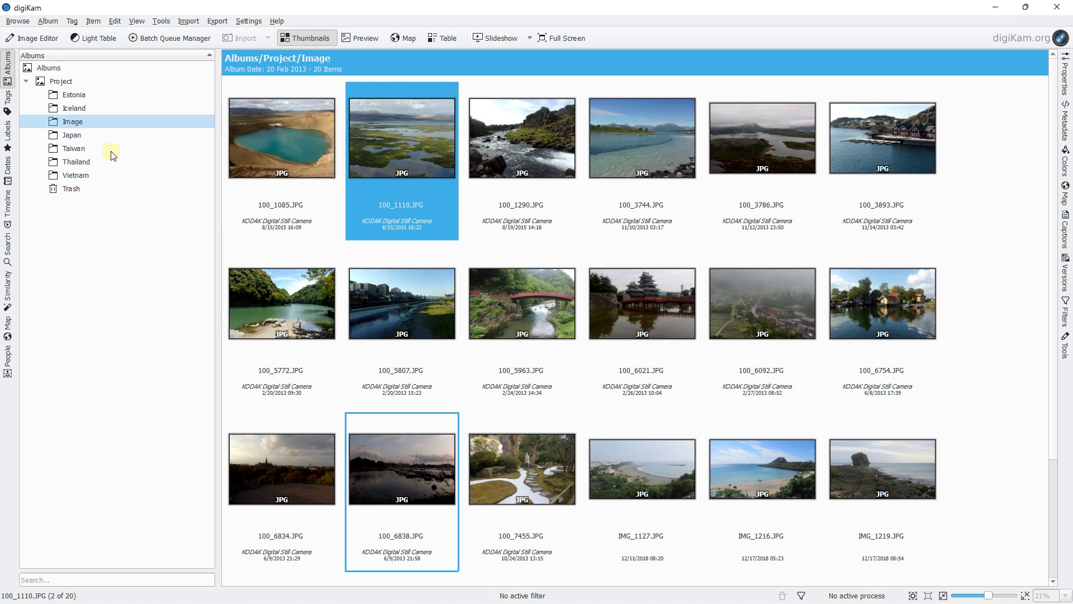
left_click(69, 188)
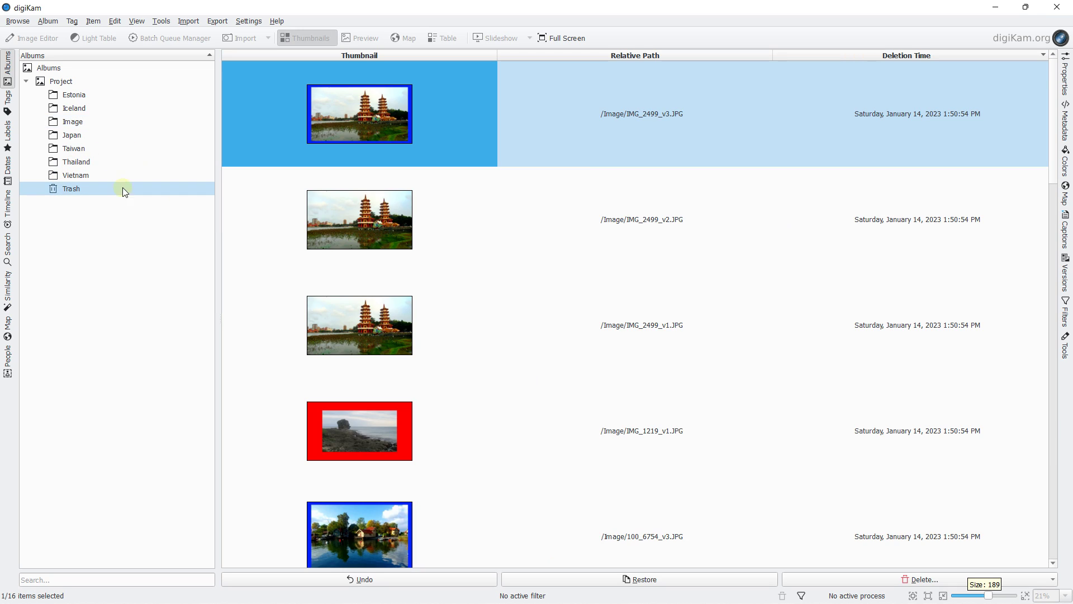
left_click(911, 575)
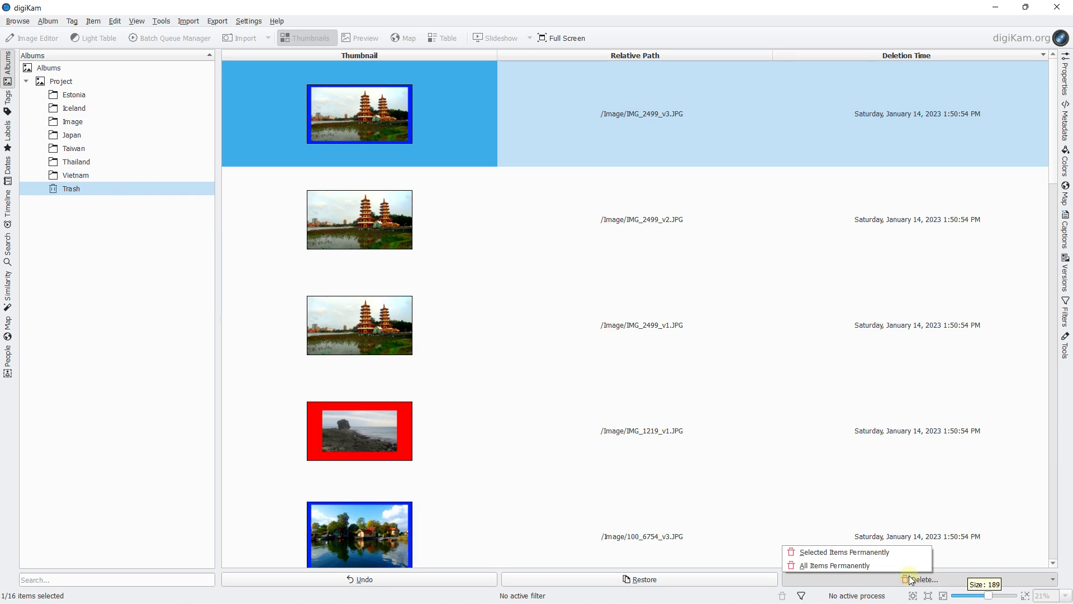
left_click(874, 565)
left_click(575, 317)
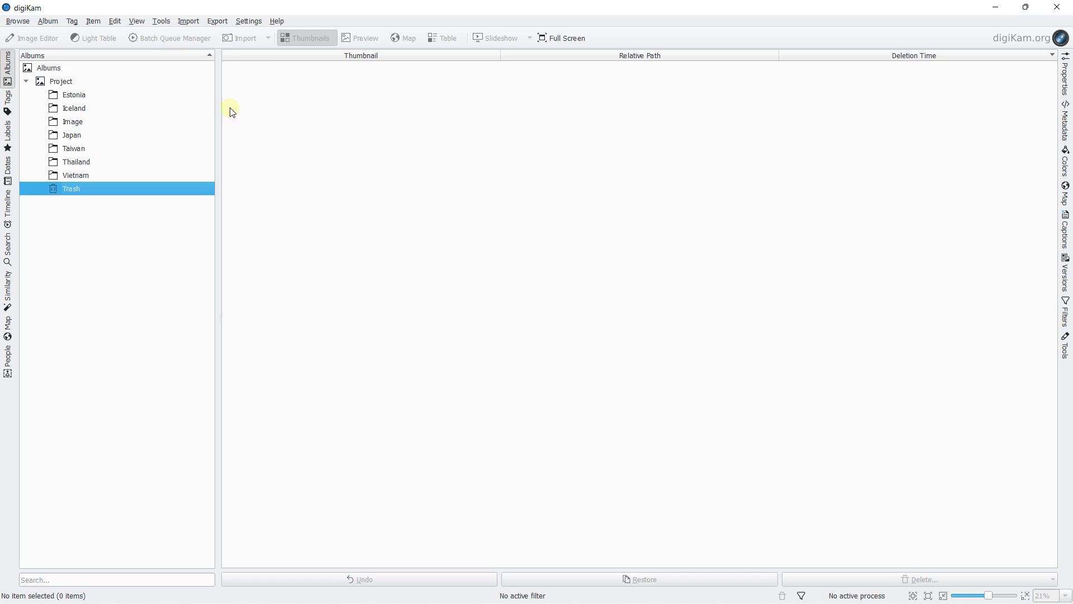
left_click(279, 219)
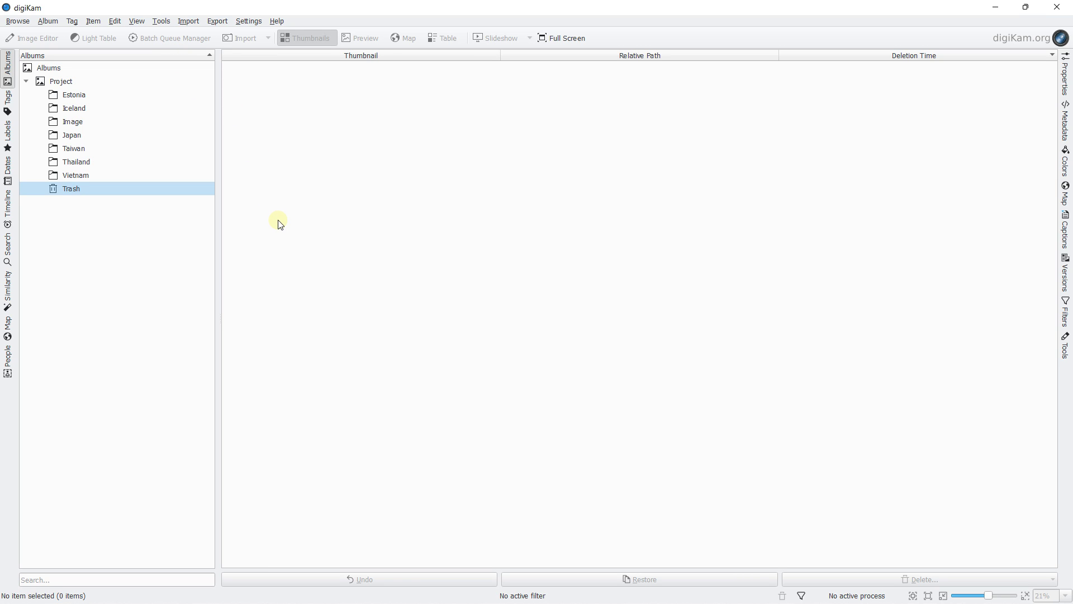